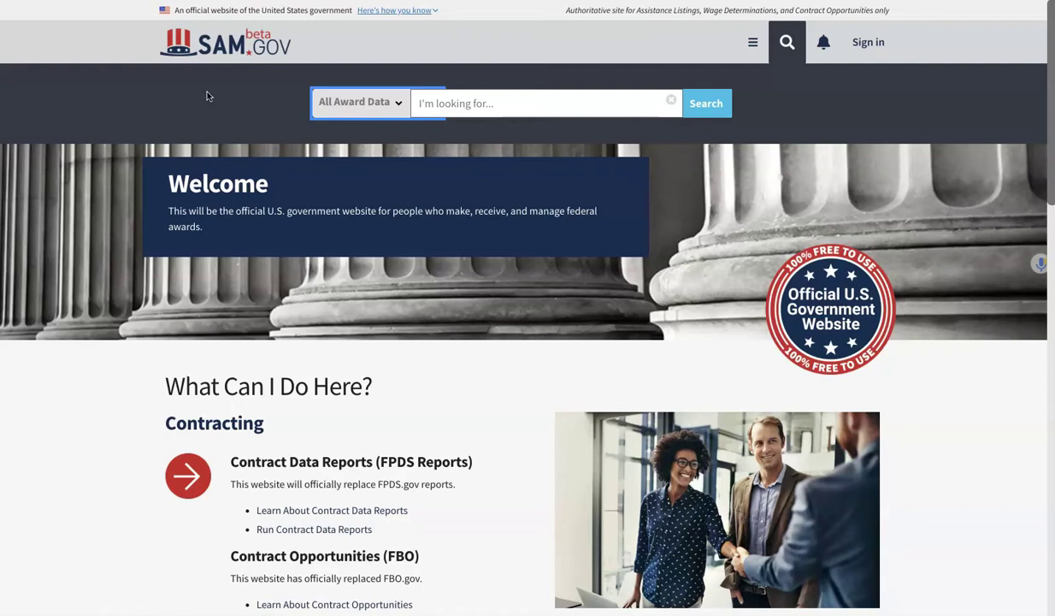
Step: Run a Contract Opportunities search with an empty keyword, listing 101,522 active notices
left_click(401, 107)
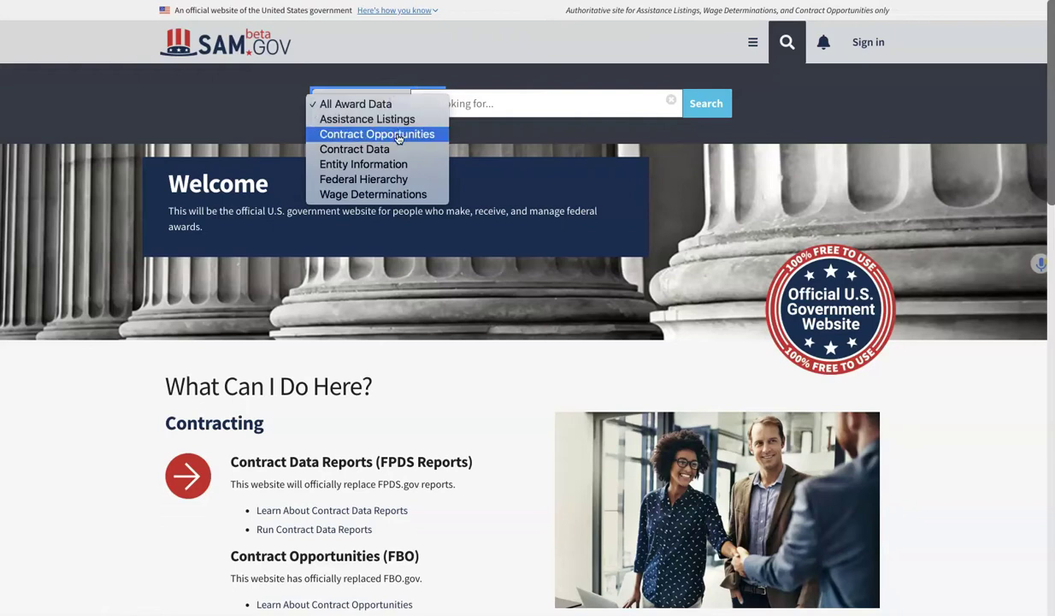
left_click(398, 136)
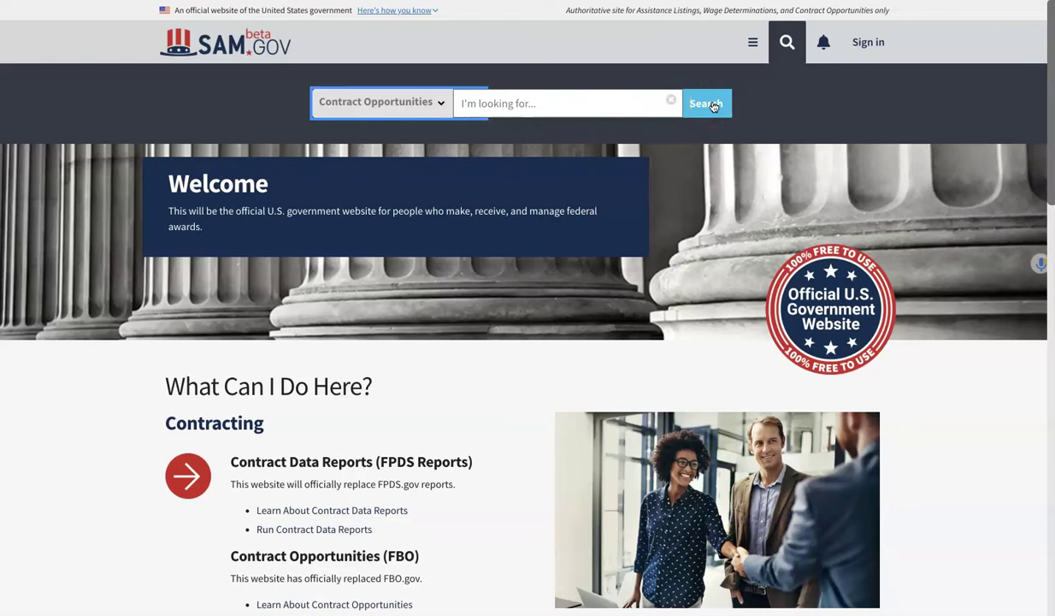
left_click(880, 43)
left_click(519, 101)
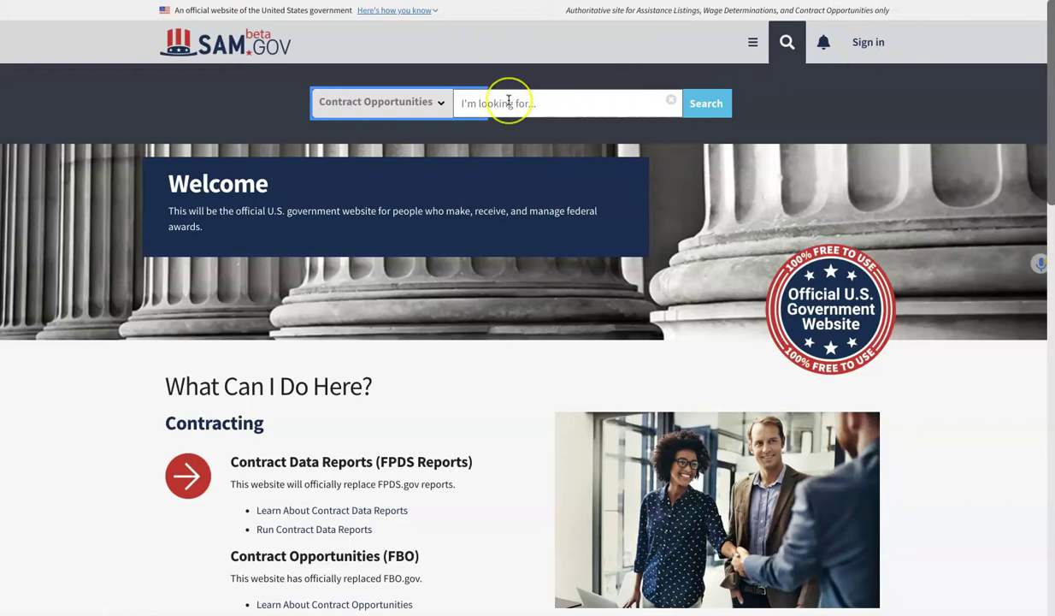
left_click(710, 105)
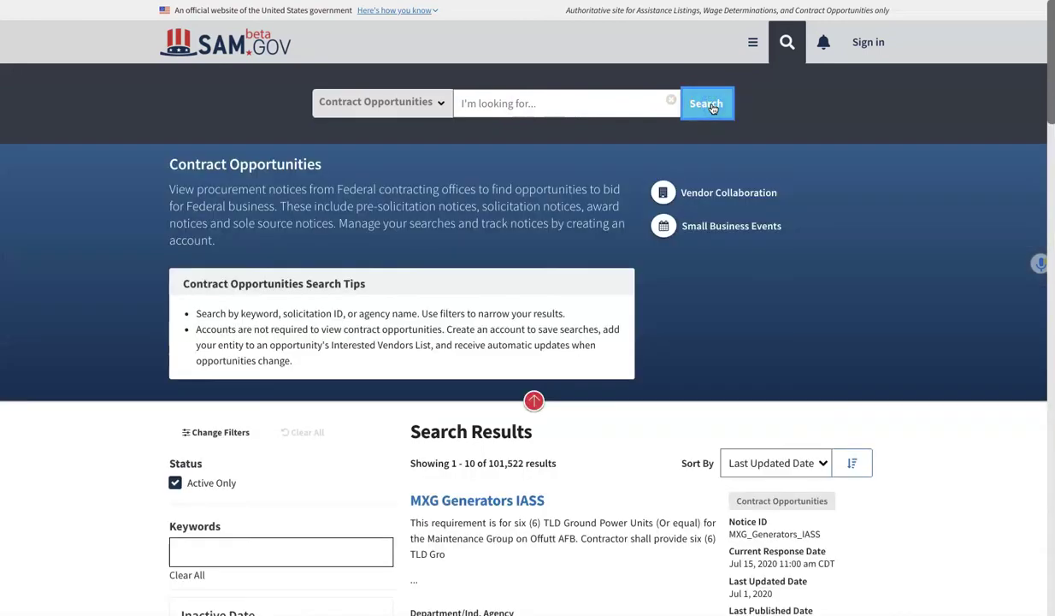
left_click(708, 107)
left_click(705, 109)
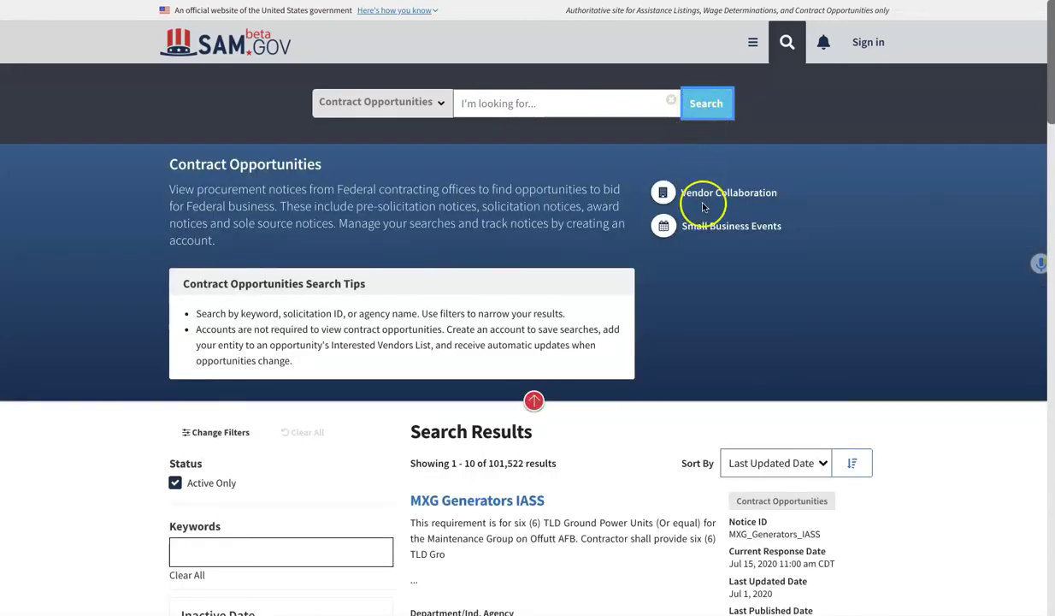
scroll(707, 328, "down", 1)
scroll(708, 331, "down", 3)
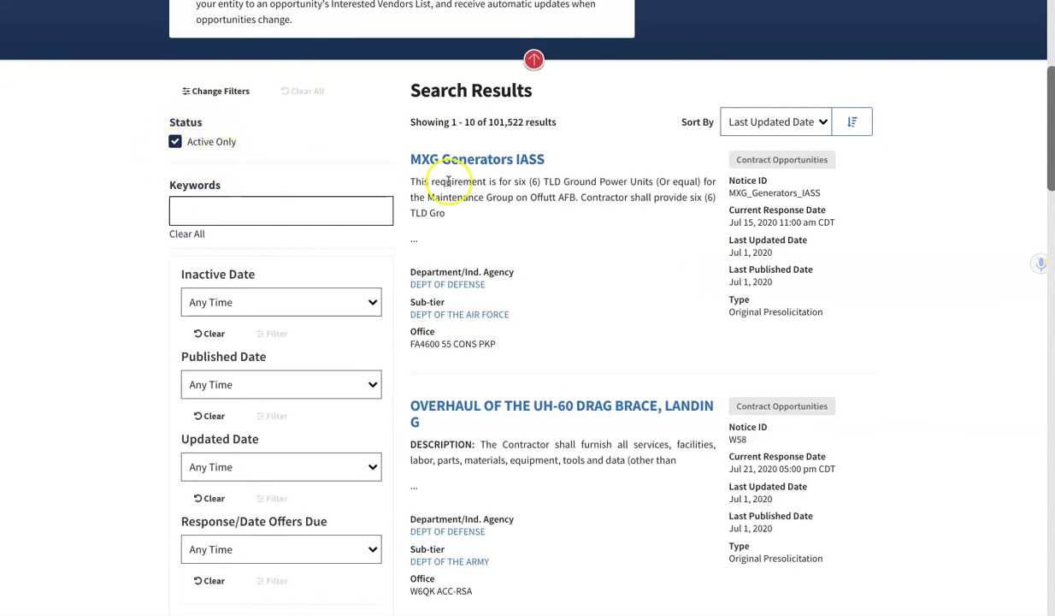
left_click(819, 127)
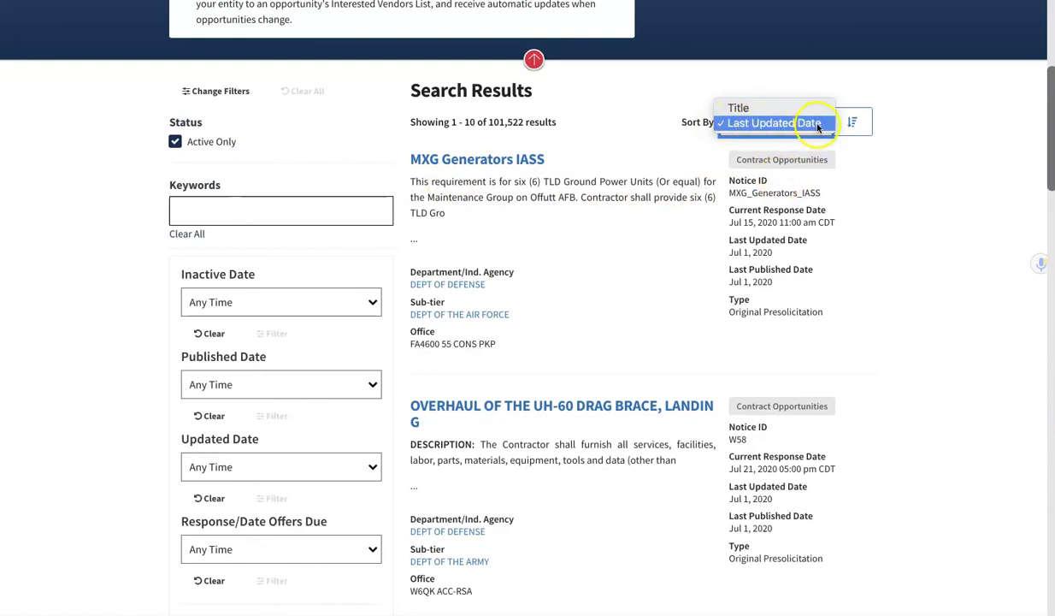
left_click(738, 109)
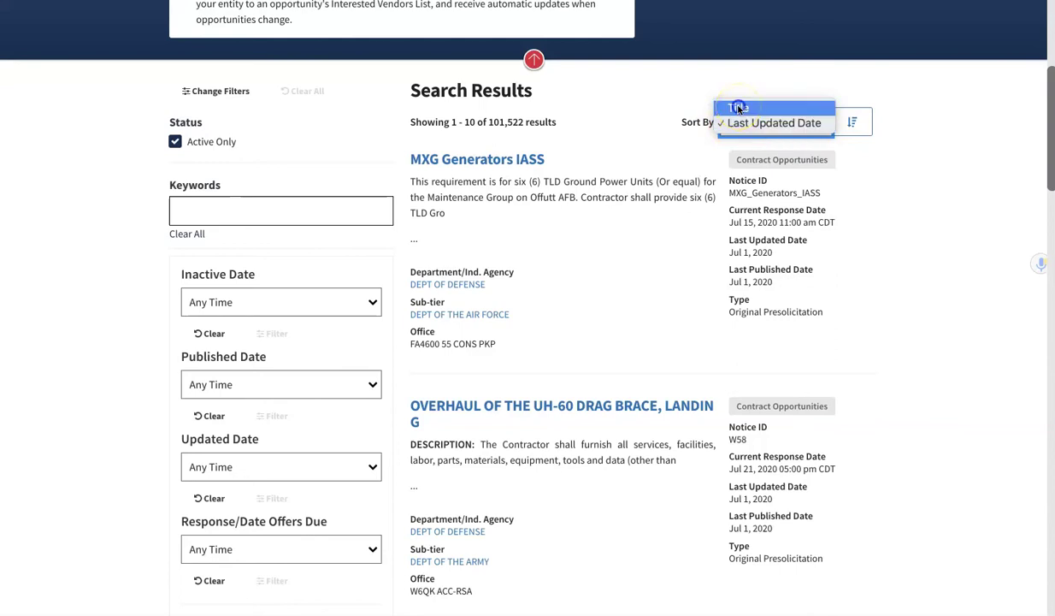
scroll(737, 141, "down", 3)
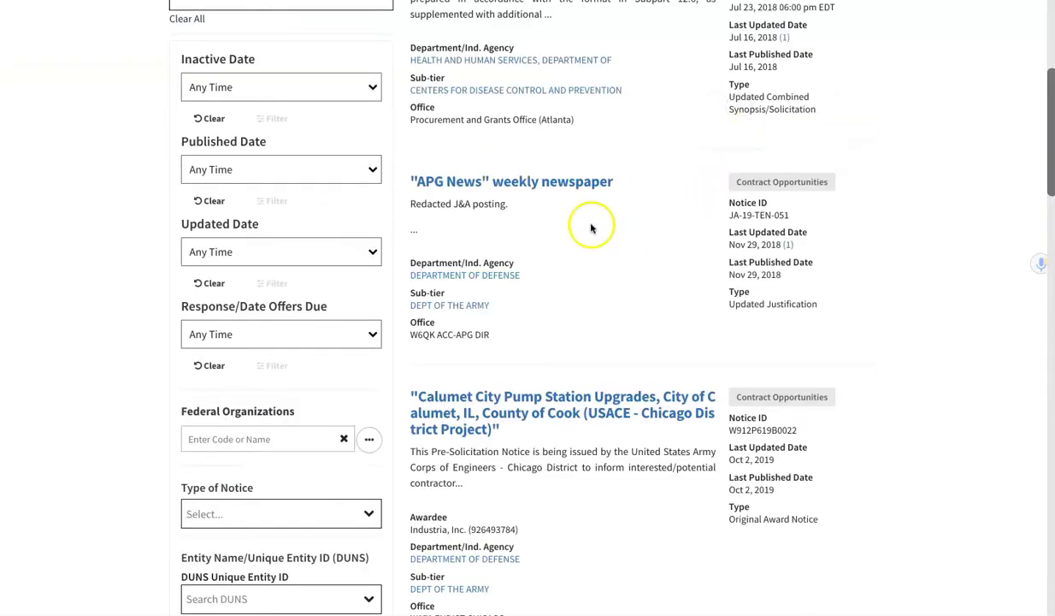
scroll(602, 224, "up", 5)
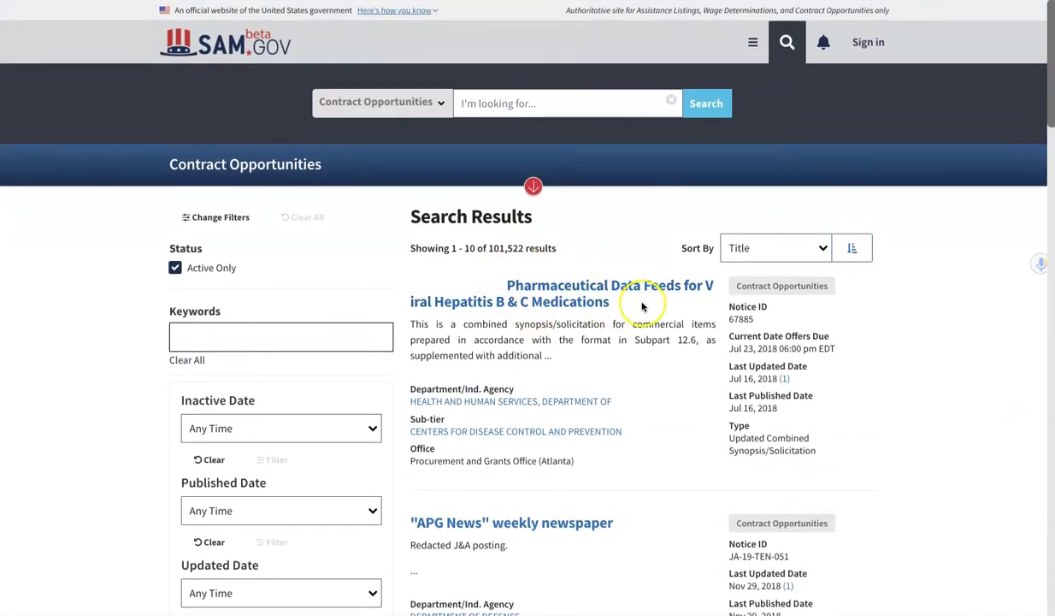
scroll(637, 307, "down", 1)
scroll(642, 307, "down", 1)
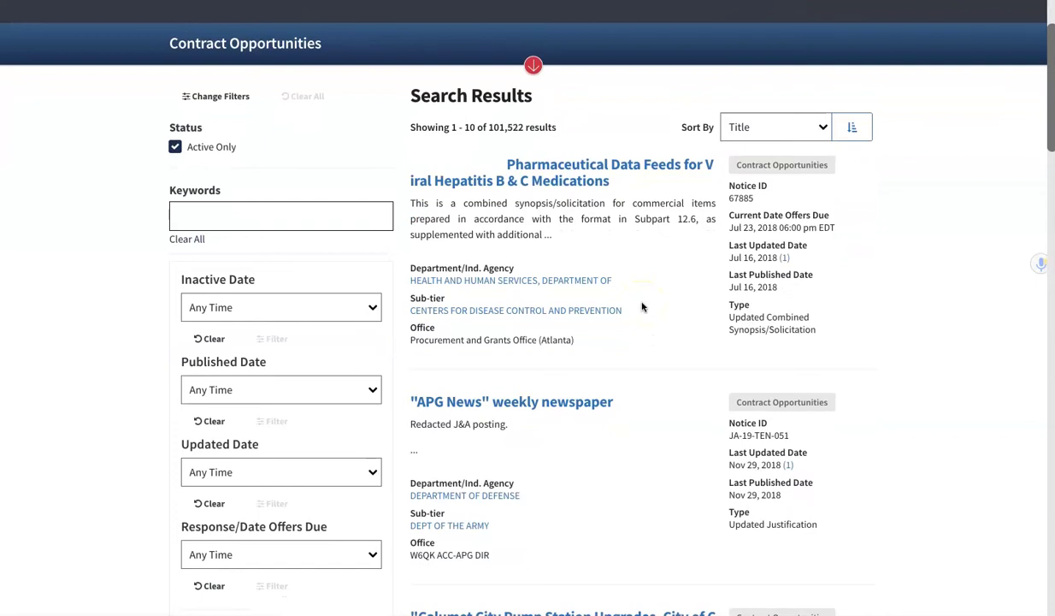
left_click_drag(780, 227, 729, 228)
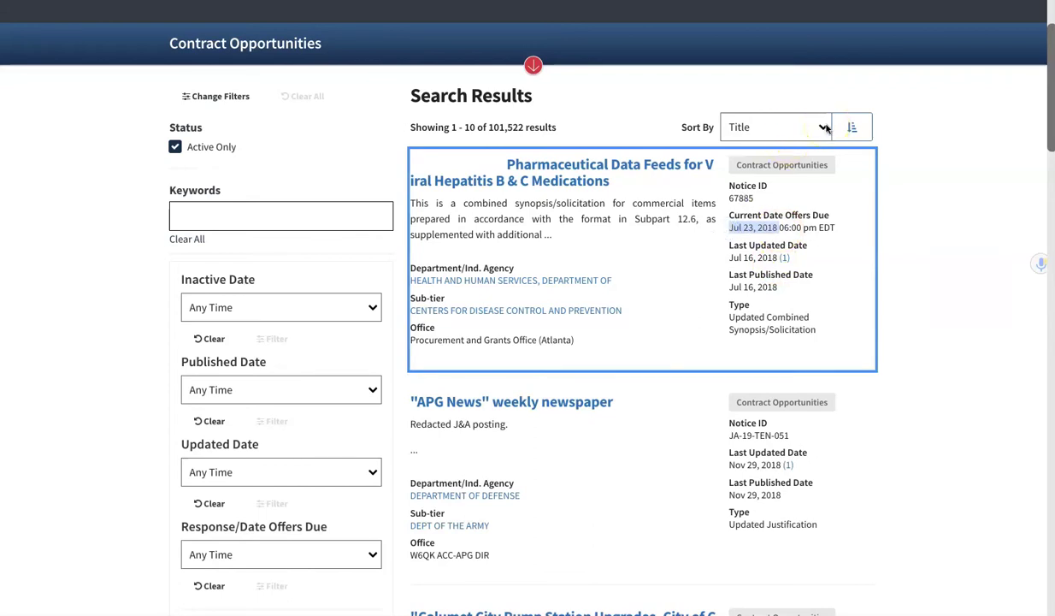
left_click(826, 126)
left_click(770, 151)
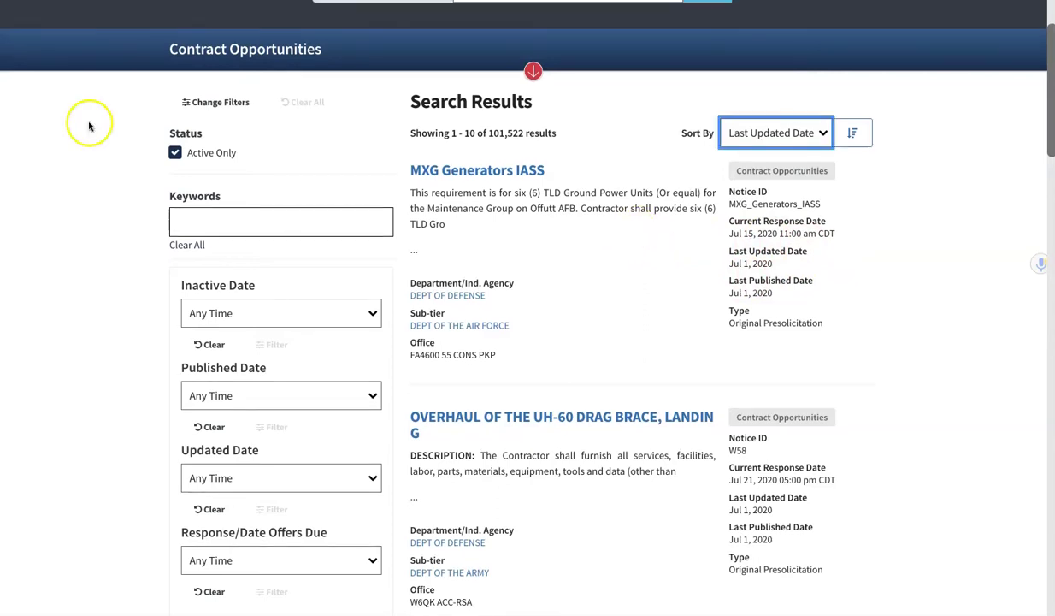
Step: Add Place of Performance State to the available search filters and apply the change
left_click(215, 105)
scroll(479, 244, "down", 1)
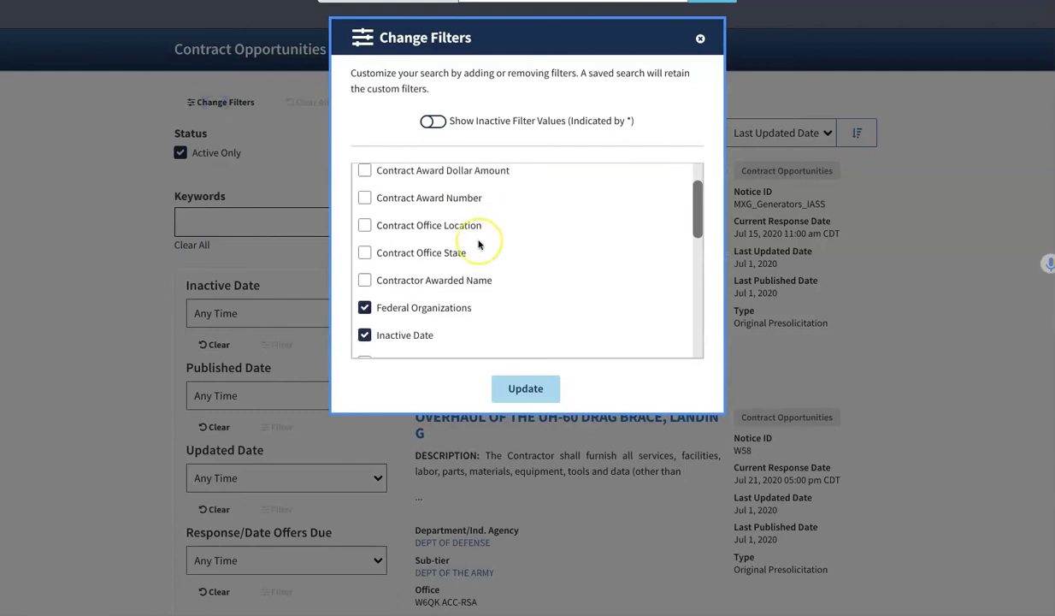
scroll(479, 245, "down", 5)
scroll(479, 245, "up", 5)
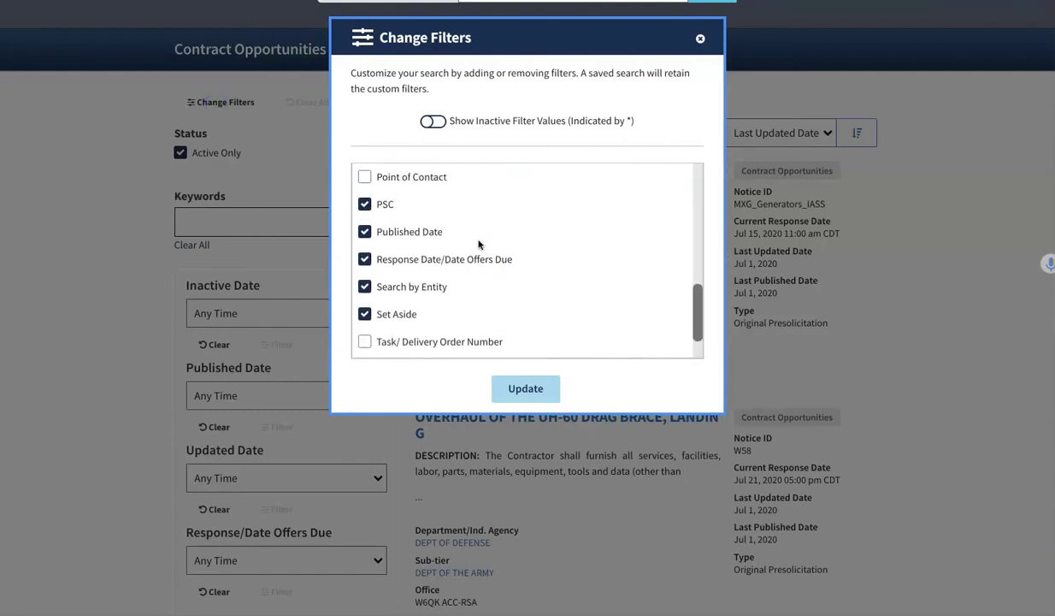
left_click(421, 247)
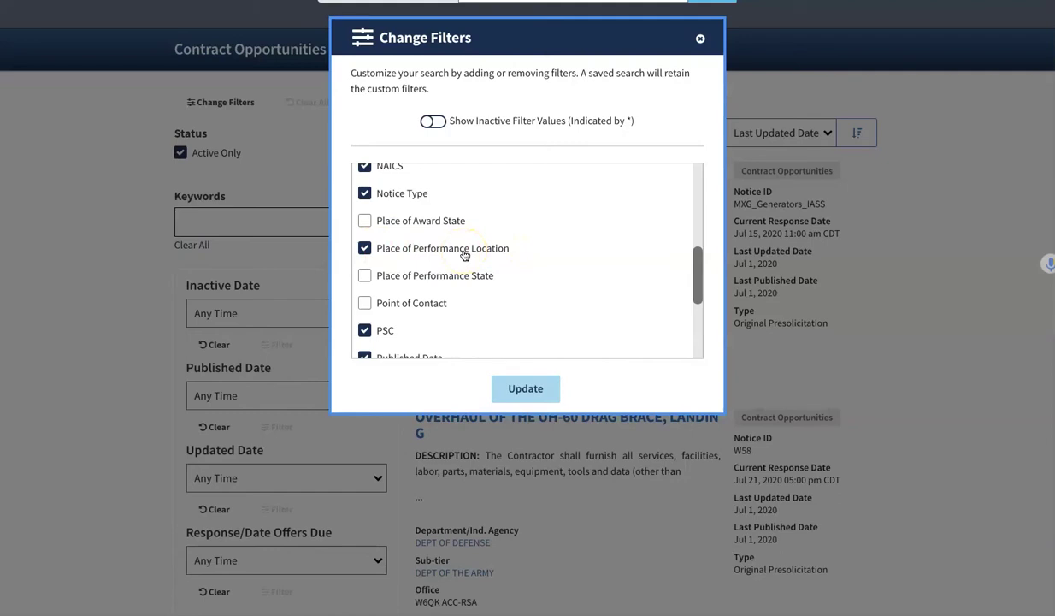
left_click(366, 276)
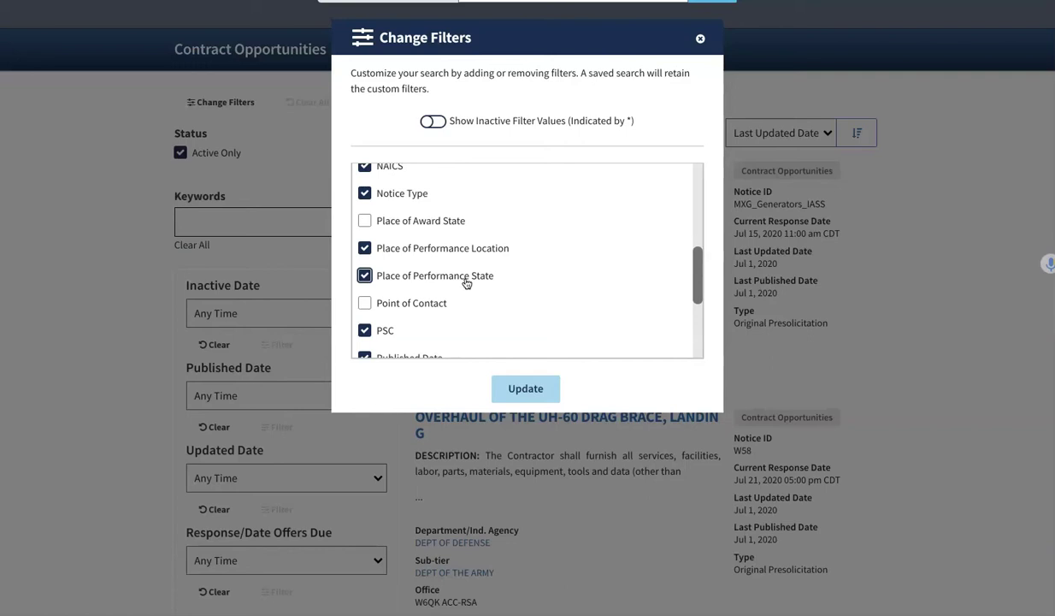
left_click(517, 386)
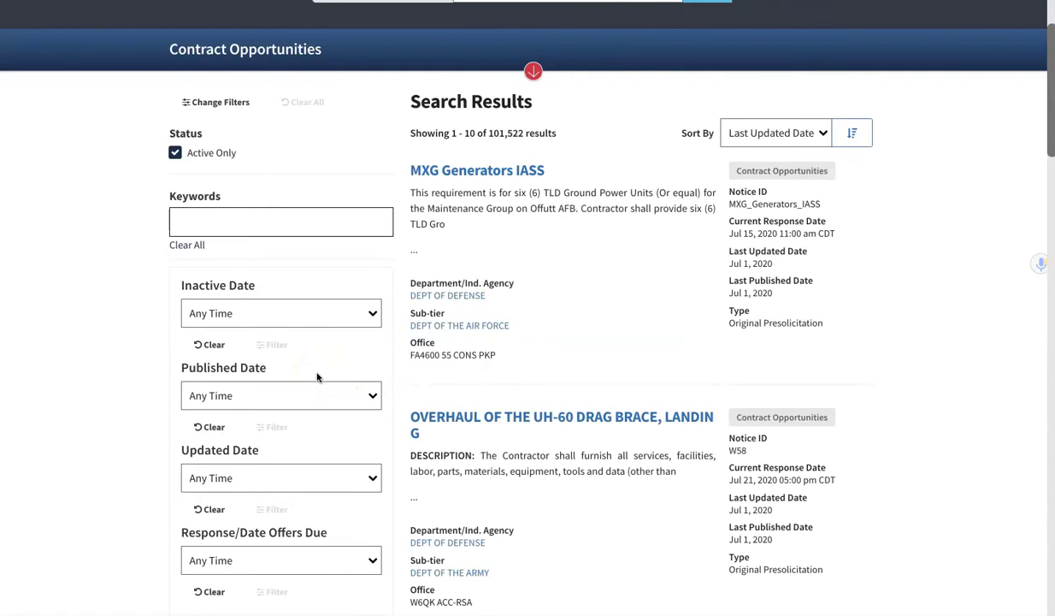
scroll(317, 377, "down", 4)
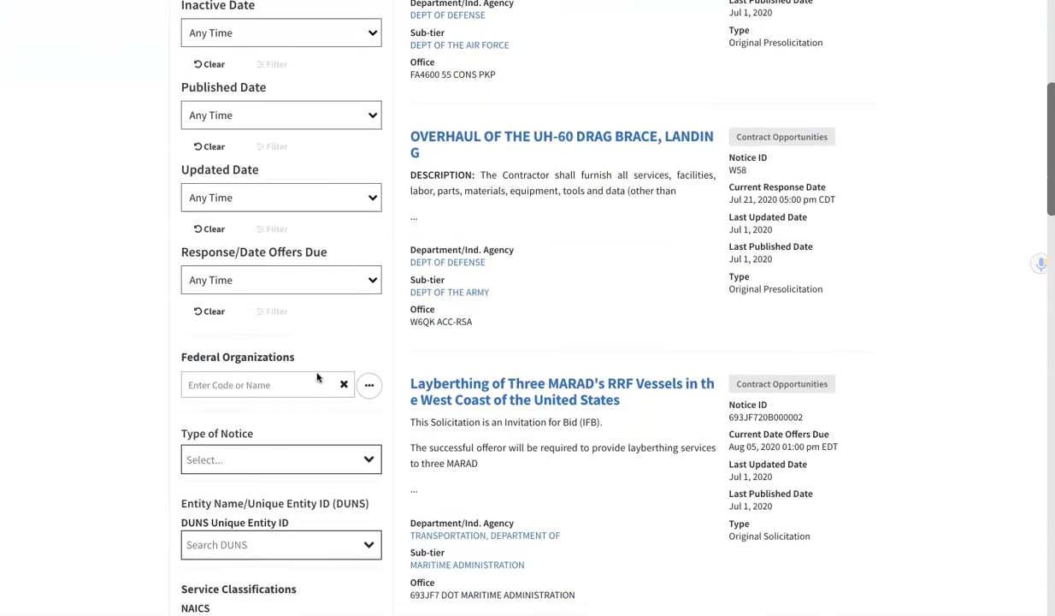
scroll(316, 377, "down", 5)
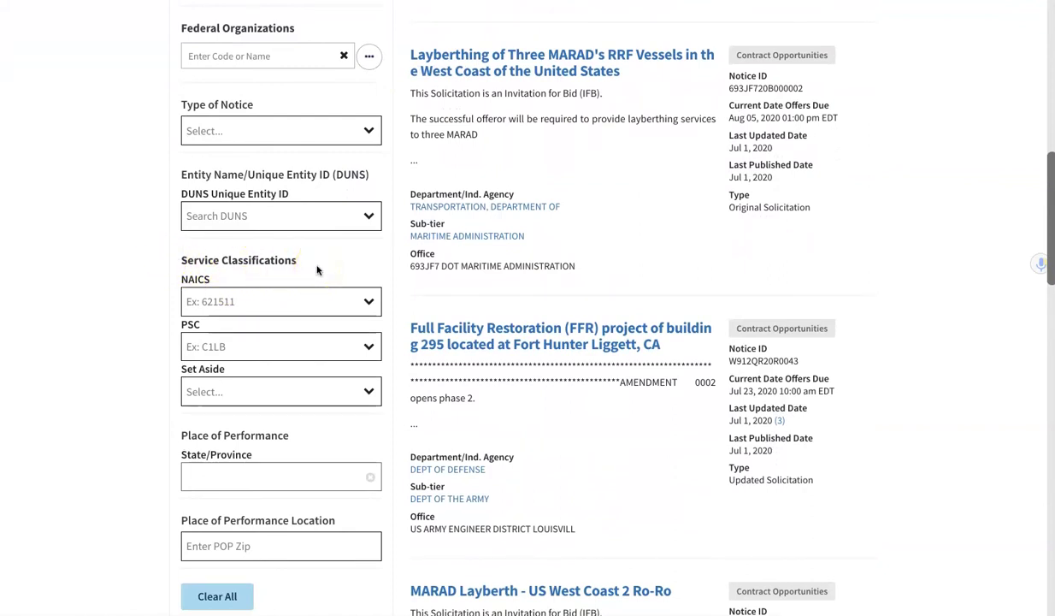
left_click(370, 302)
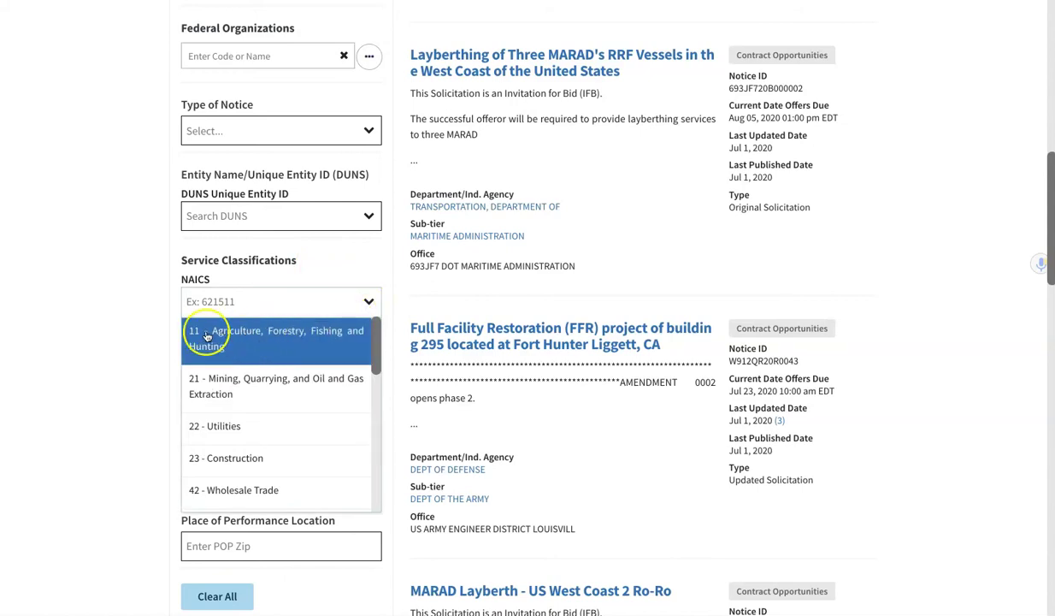
scroll(241, 342, "down", 5)
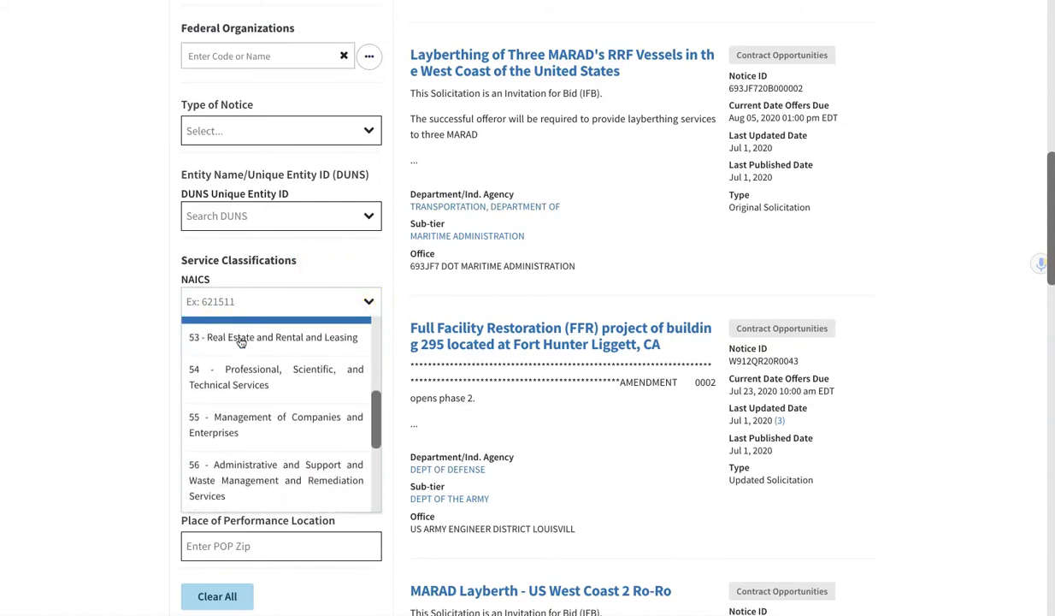
scroll(241, 342, "down", 3)
scroll(241, 342, "down", 5)
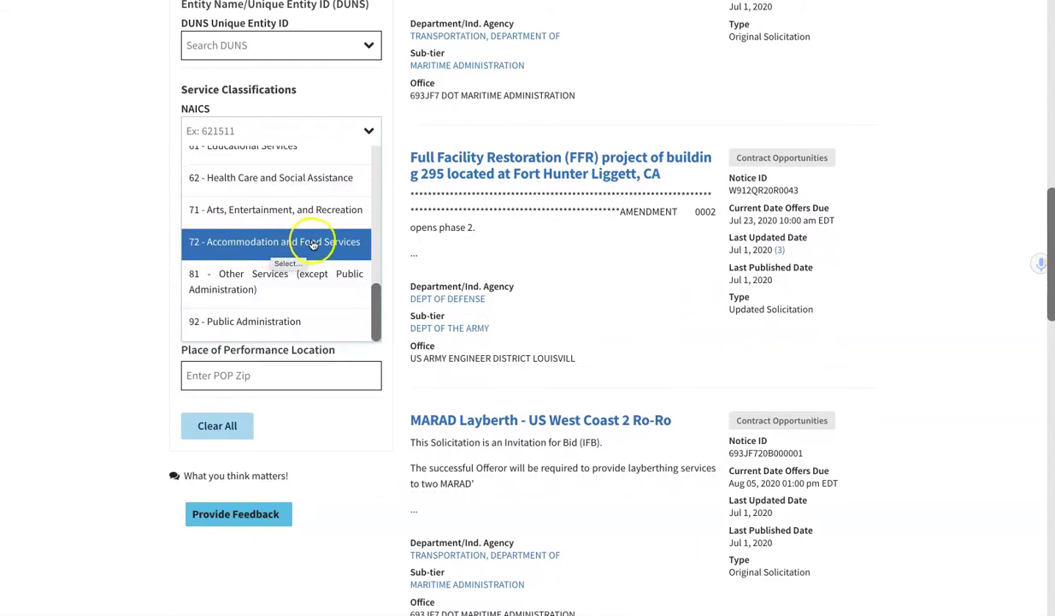
scroll(313, 245, "up", 1)
scroll(313, 245, "up", 1)
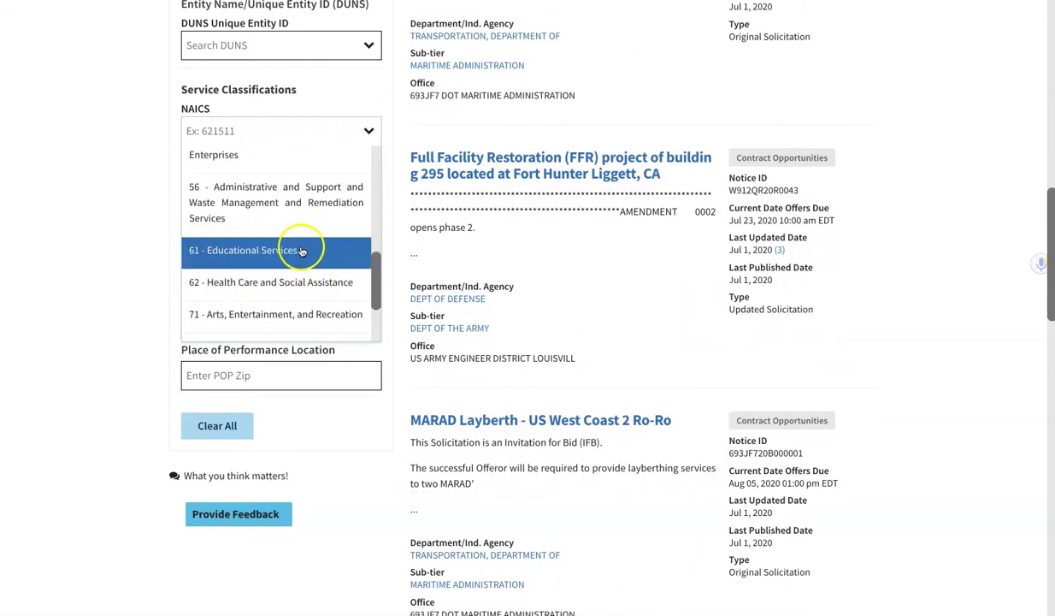
scroll(291, 251, "up", 2)
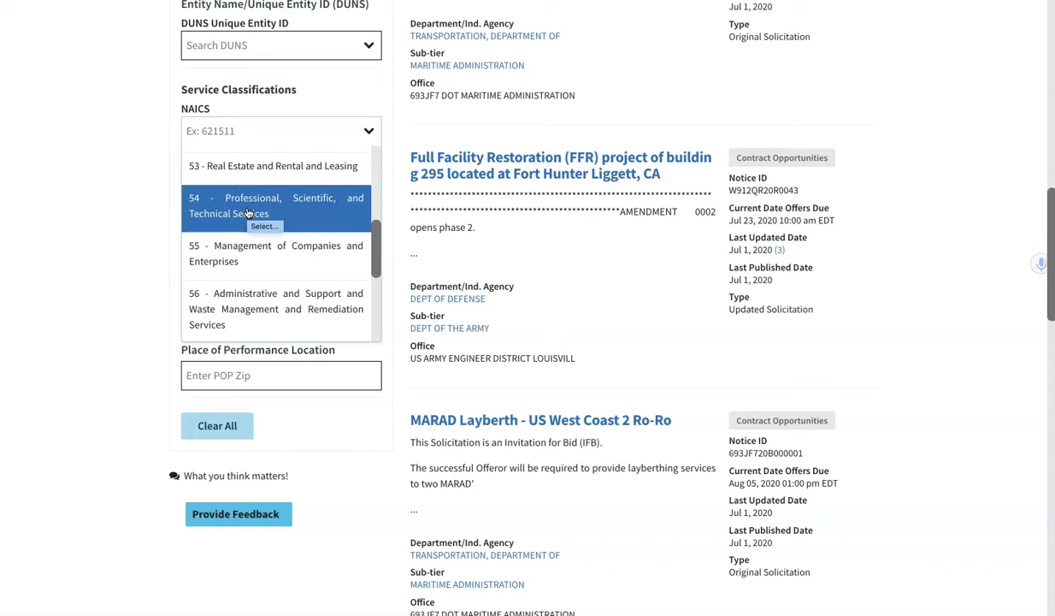
scroll(265, 212, "up", 2)
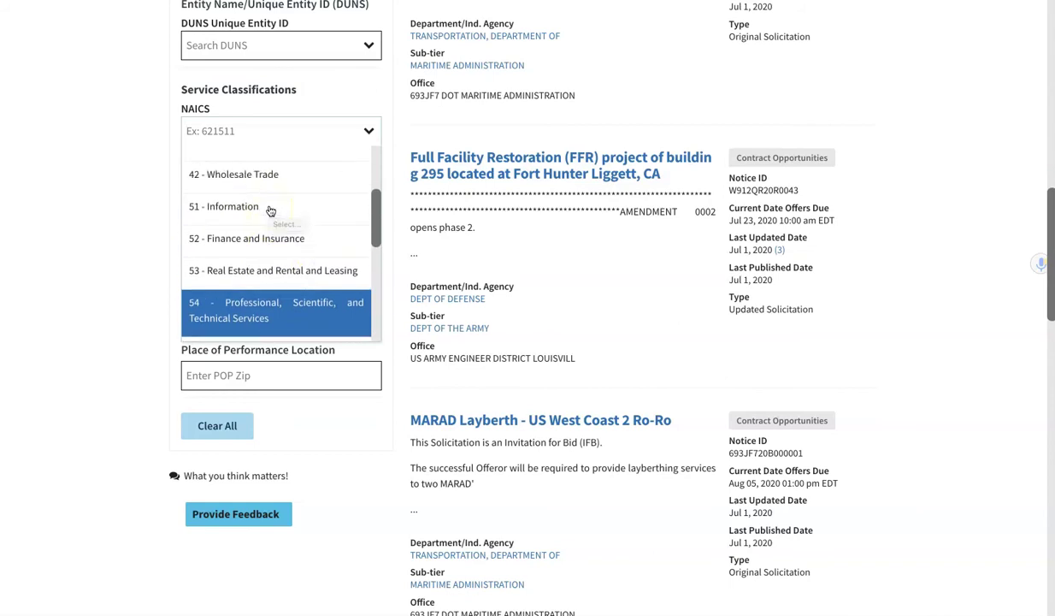
scroll(271, 210, "up", 3)
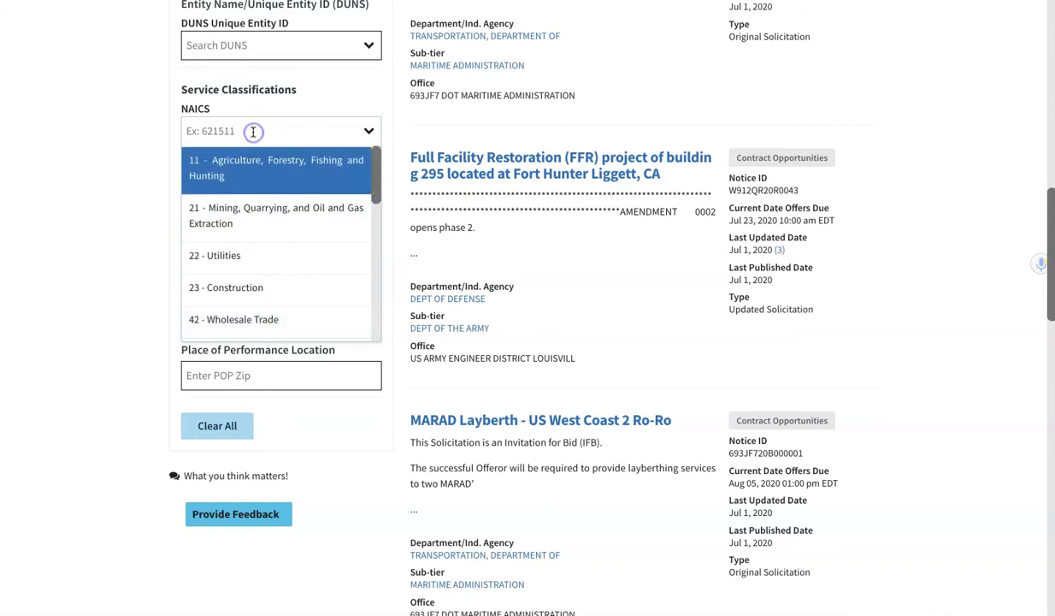
Step: Search NAICS for 'Janitoral' and pick 561720 - Janitorial Services
type("Janitoral")
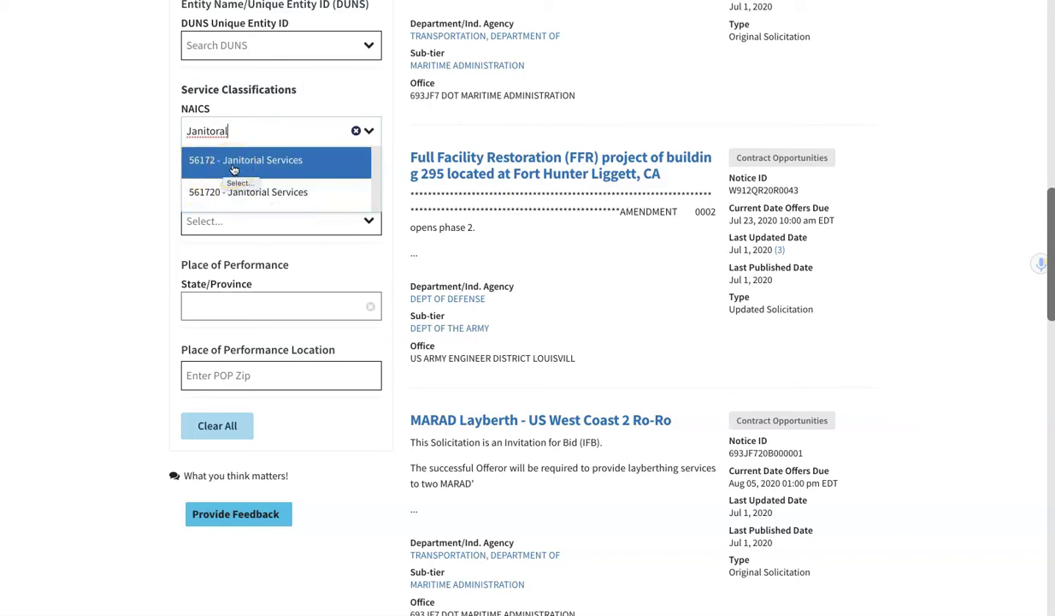
left_click(220, 197)
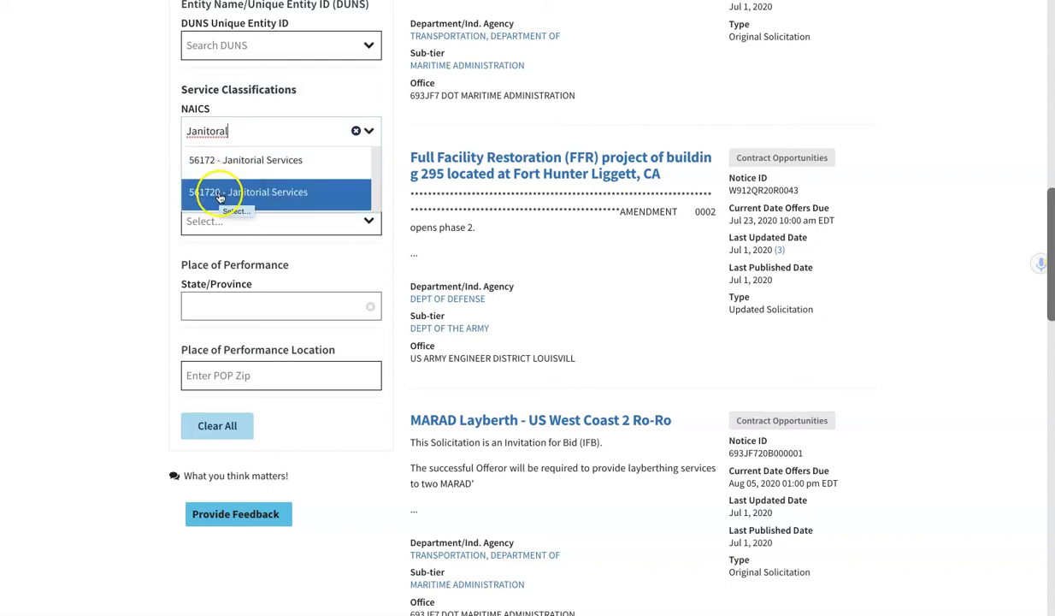
left_click(176, 132)
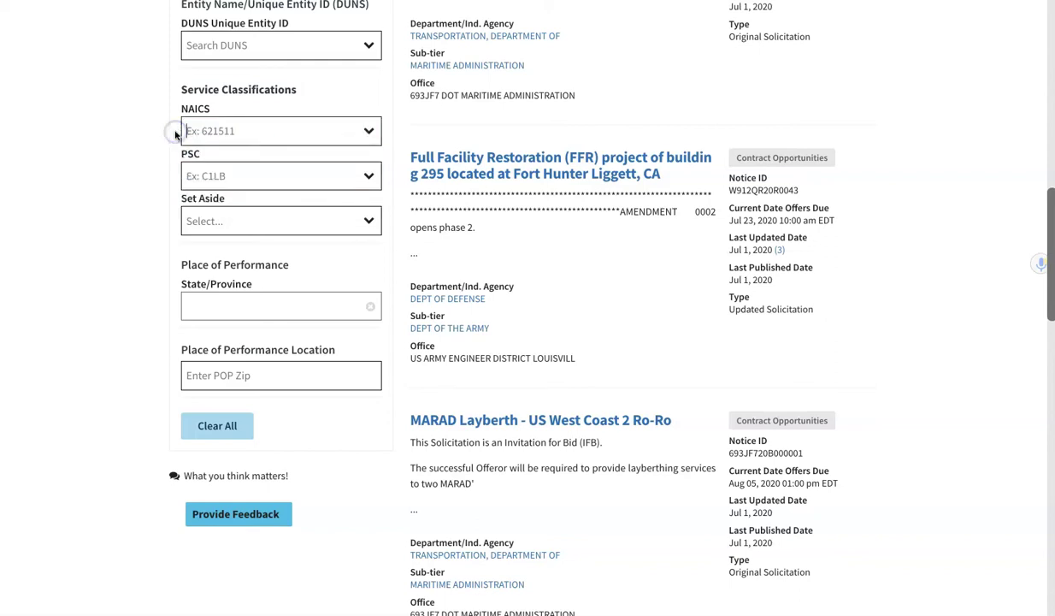
Step: Search NAICS for 5411 and add 541110 - Offices of Lawyers as the filter
type("54")
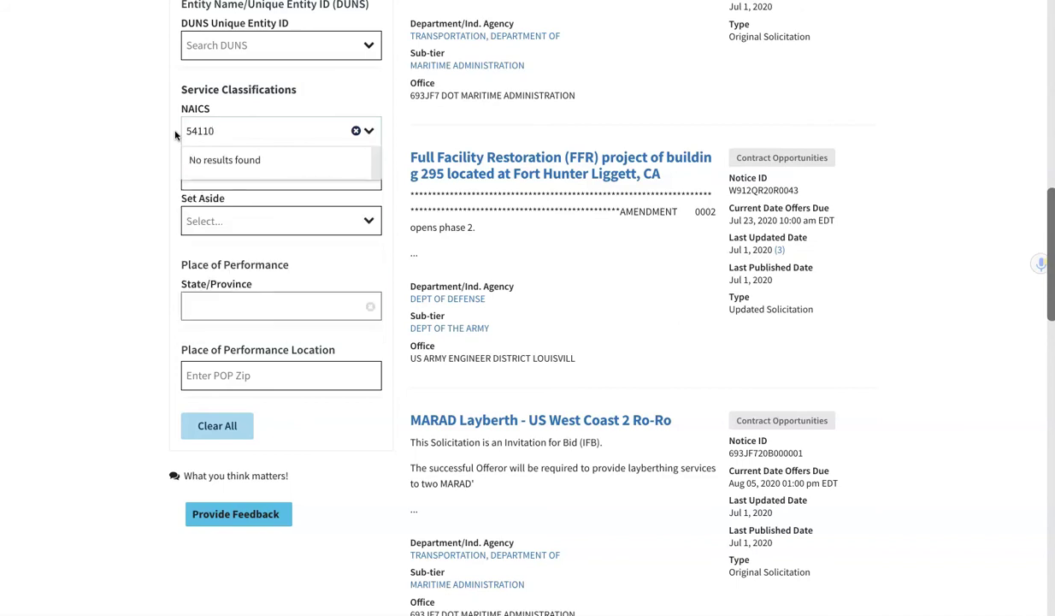
type("11")
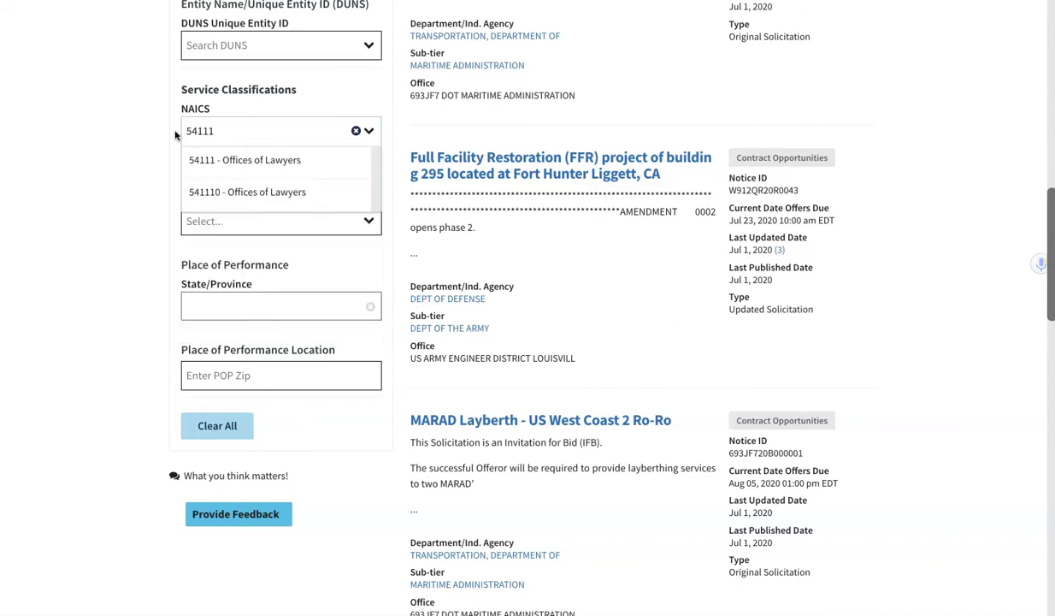
left_click(210, 192)
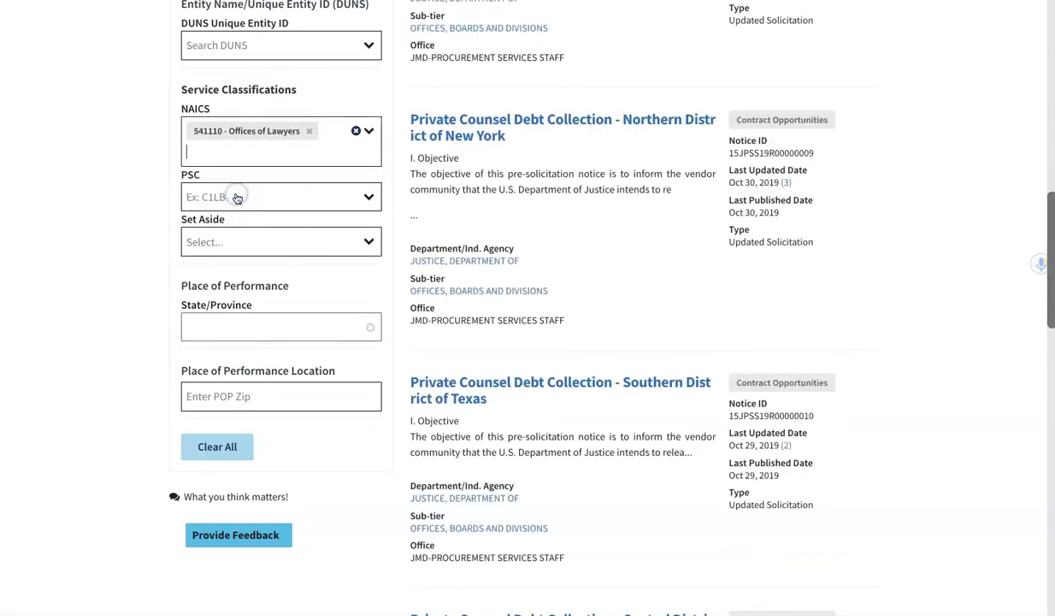
left_click(237, 199)
left_click(160, 198)
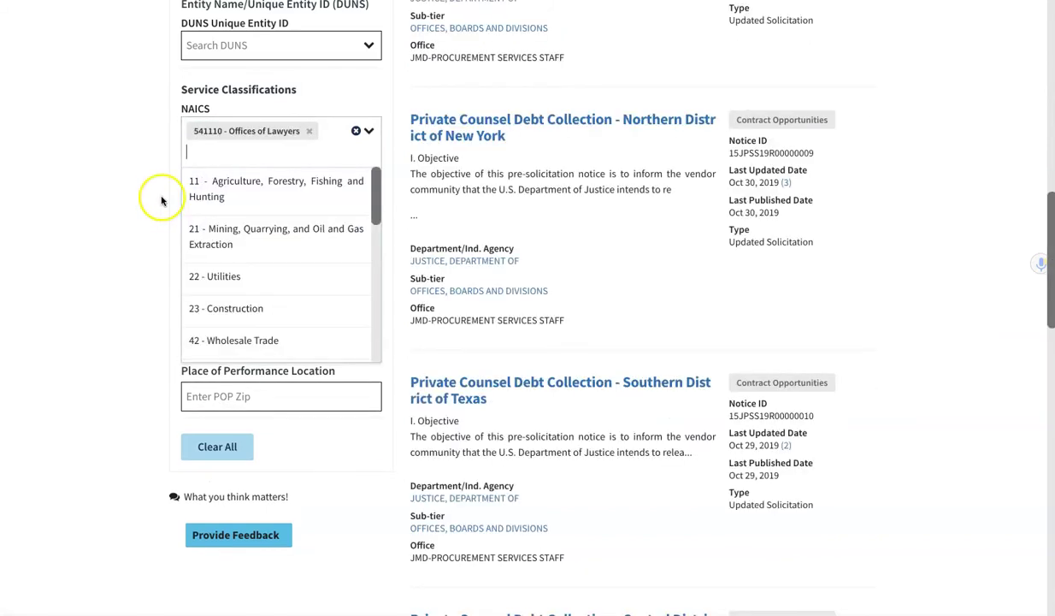
left_click(261, 133)
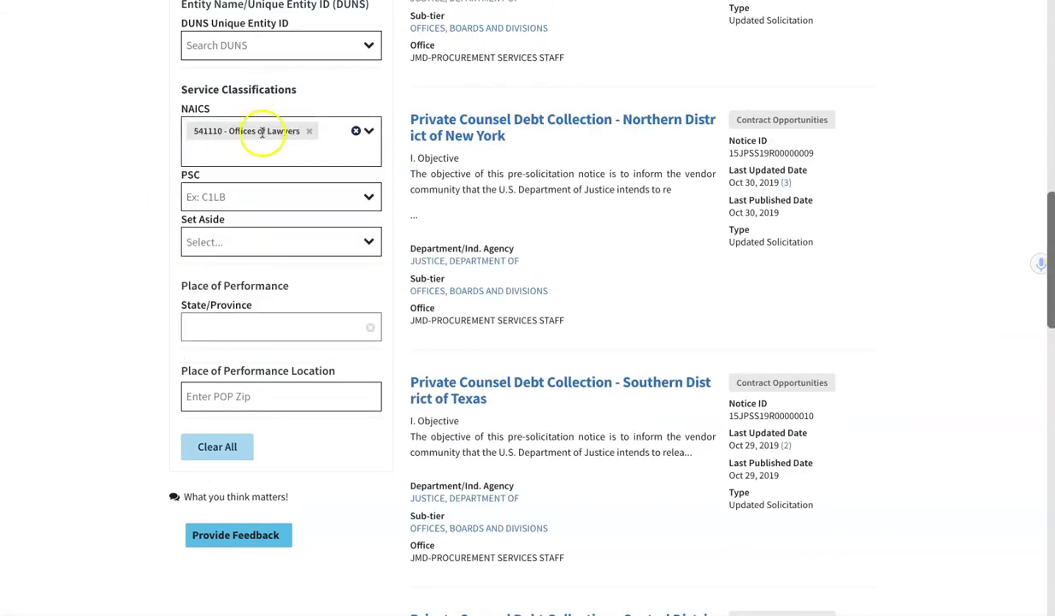
left_click(302, 314)
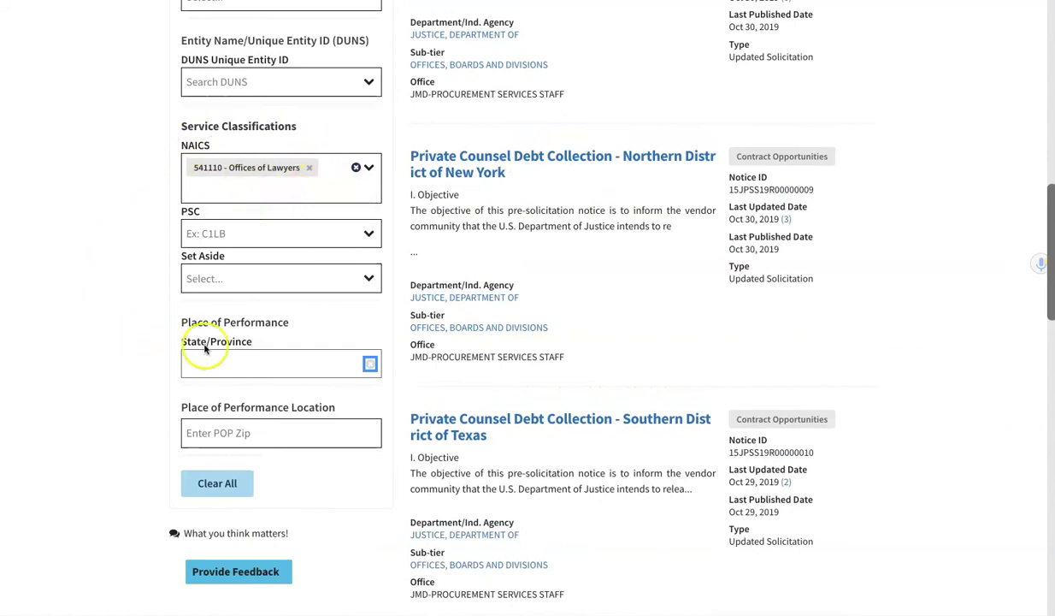
Step: Search states for 'district' and set place of performance to DC - District of Columbia
left_click(270, 368)
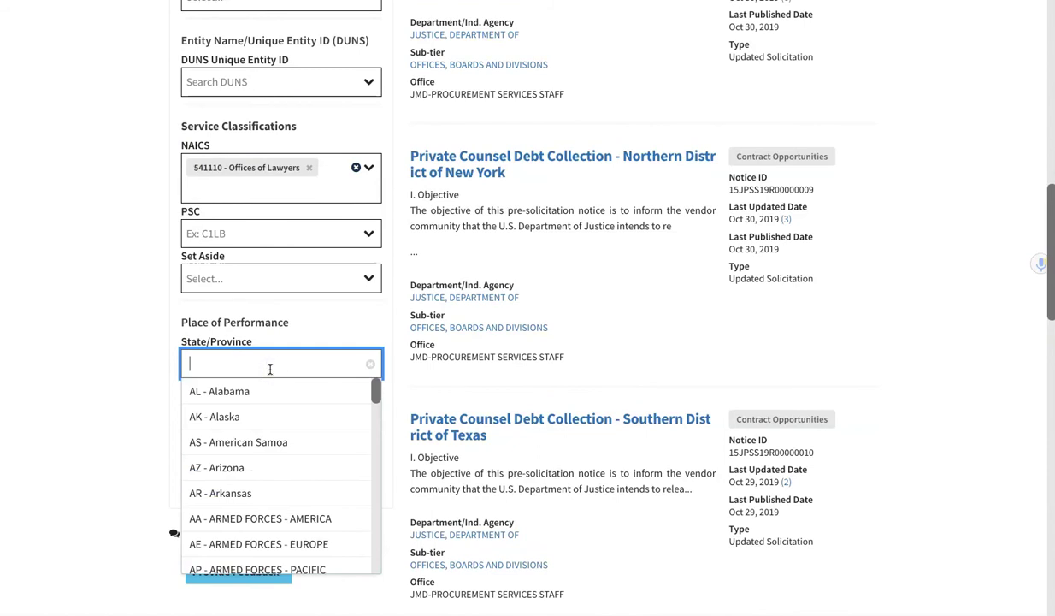
type("district")
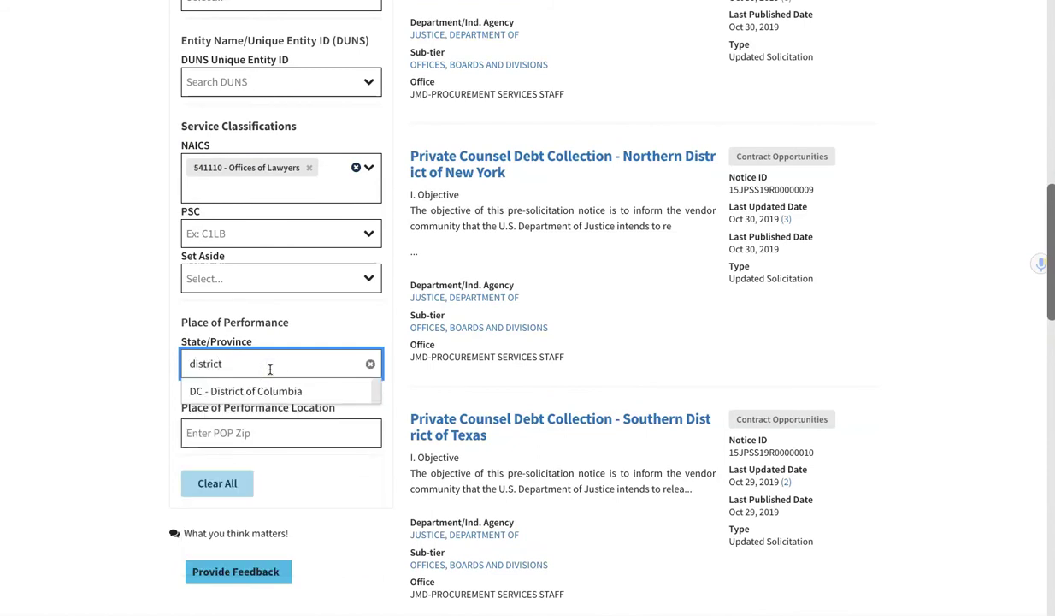
left_click(225, 390)
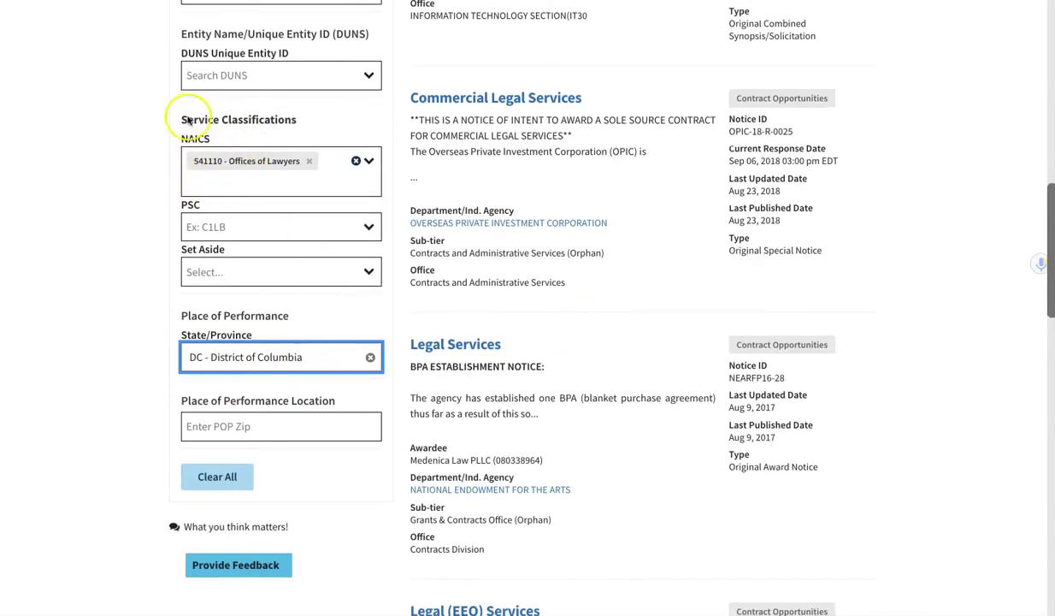
left_click(323, 495)
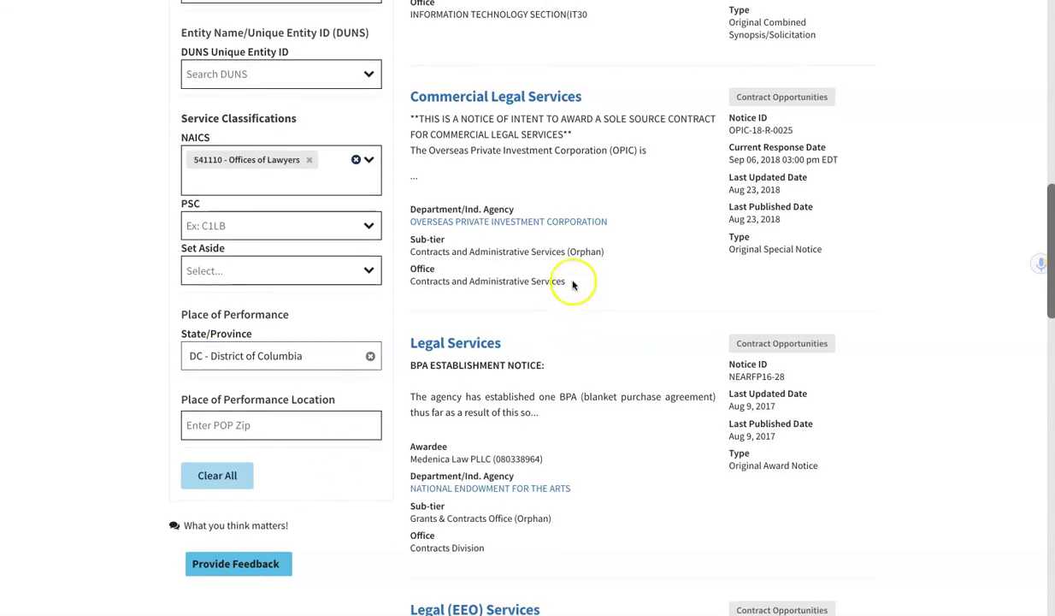
scroll(542, 297, "down", 1)
scroll(542, 296, "up", 3)
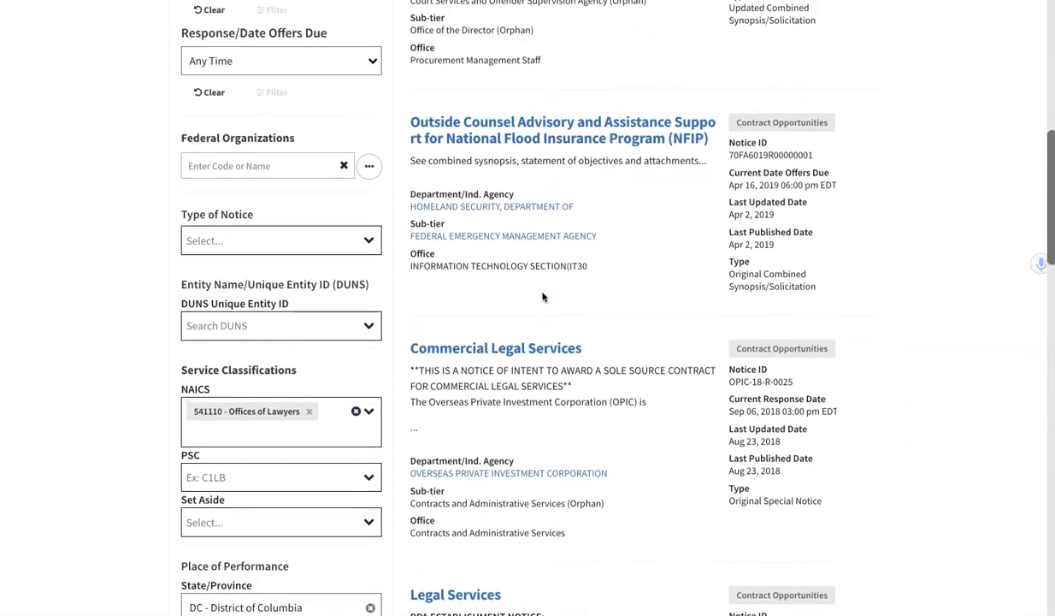
scroll(542, 297, "down", 2)
left_click_drag(266, 271, 285, 277)
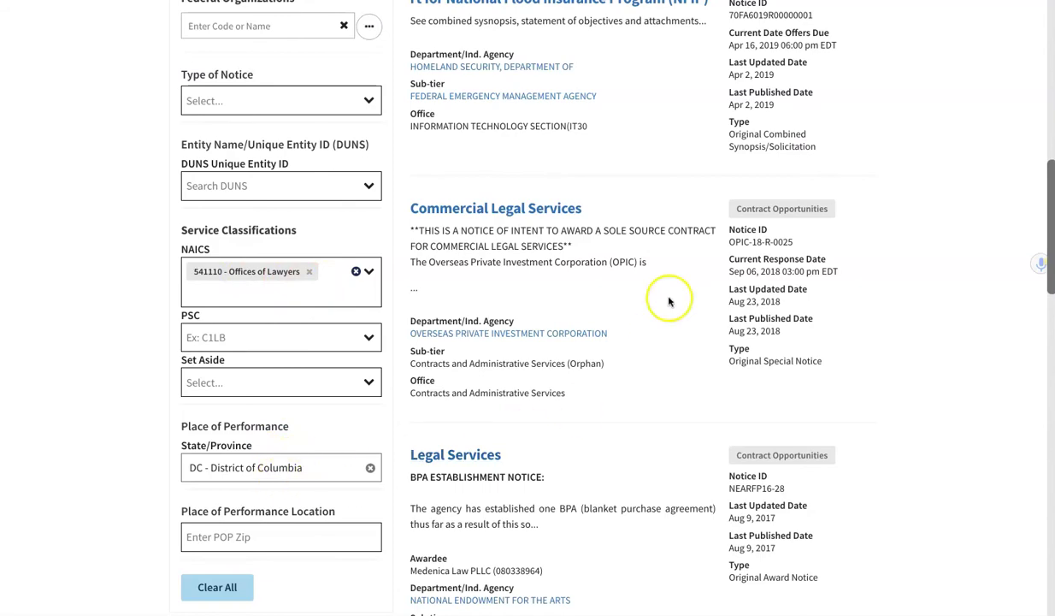
scroll(669, 300, "up", 5)
scroll(669, 299, "up", 4)
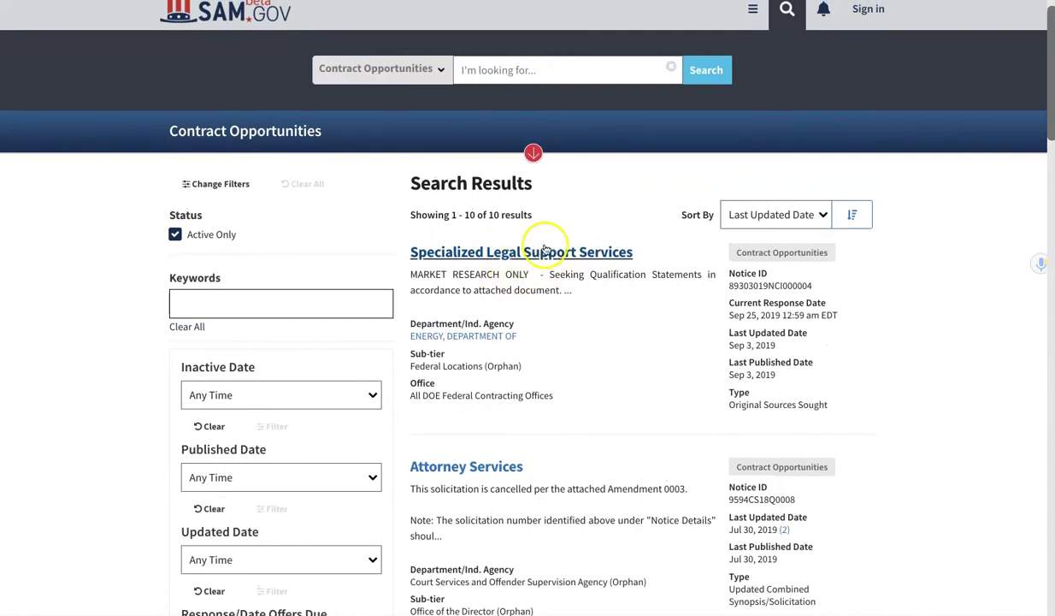
scroll(629, 348, "down", 1)
scroll(630, 348, "down", 2)
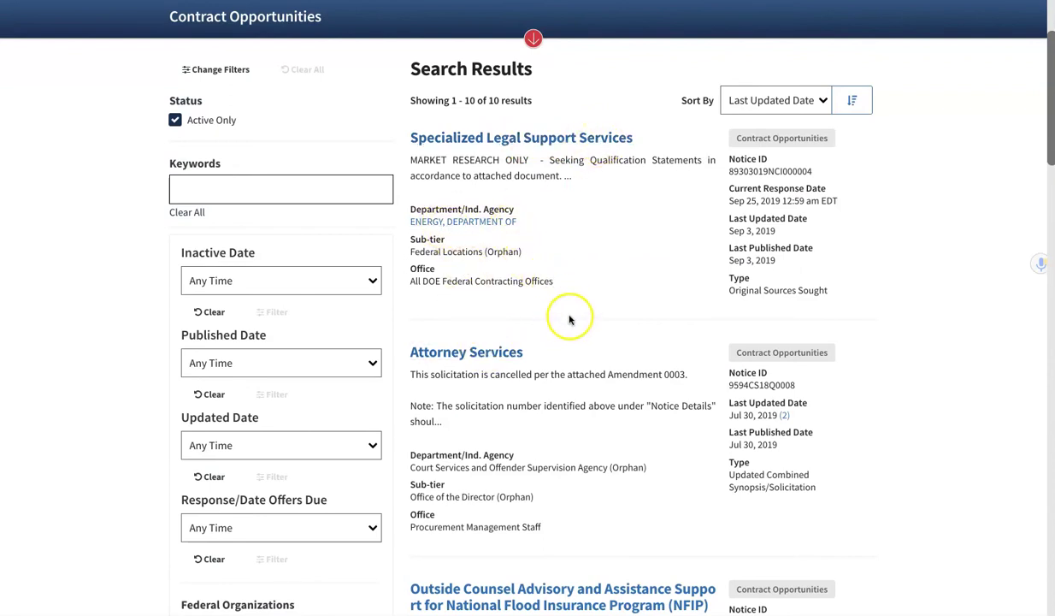
scroll(581, 367, "down", 1)
scroll(581, 367, "down", 4)
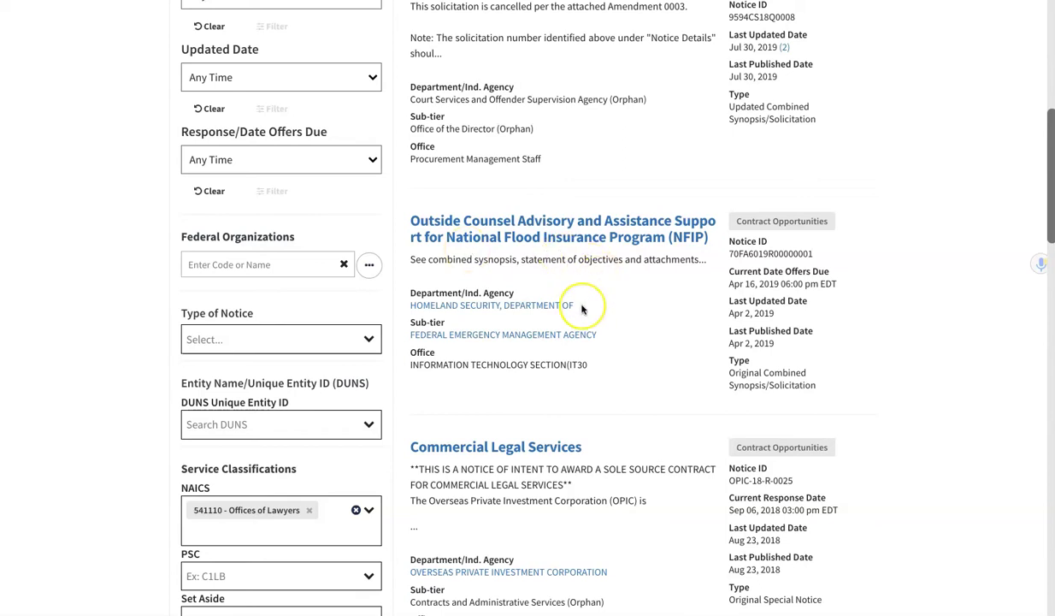
scroll(581, 306, "down", 1)
scroll(581, 310, "down", 4)
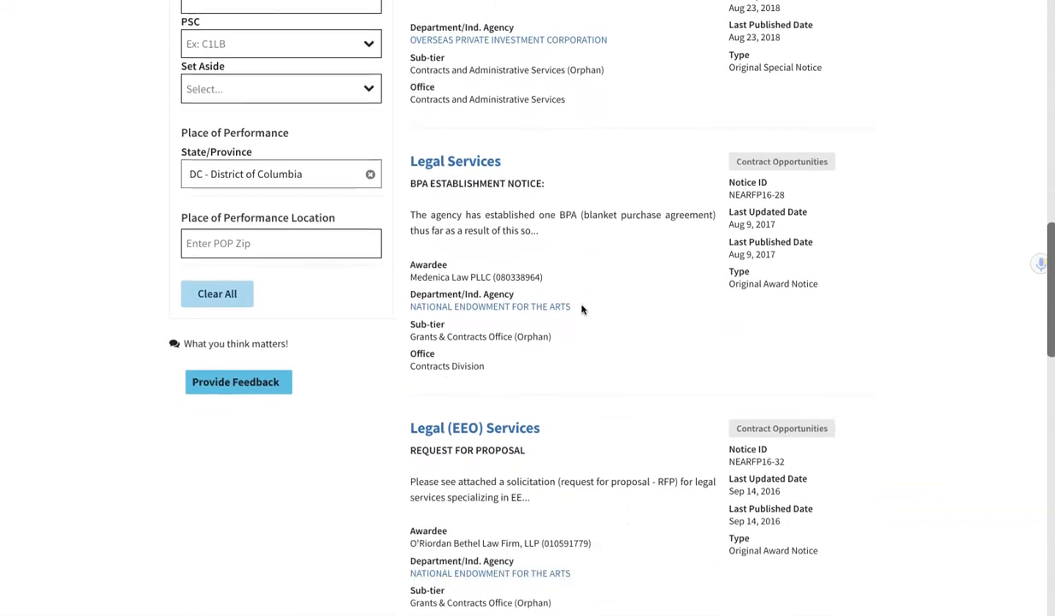
scroll(582, 310, "up", 3)
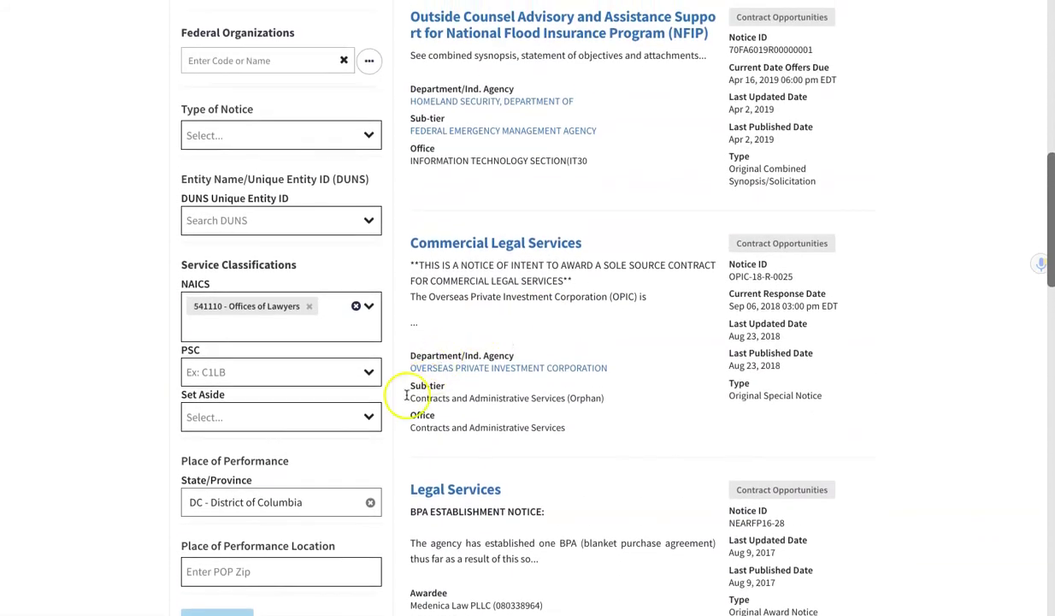
Step: Remove the DC state filter and add NAICS 561720 Janitorial Services via code 56172
left_click(370, 505)
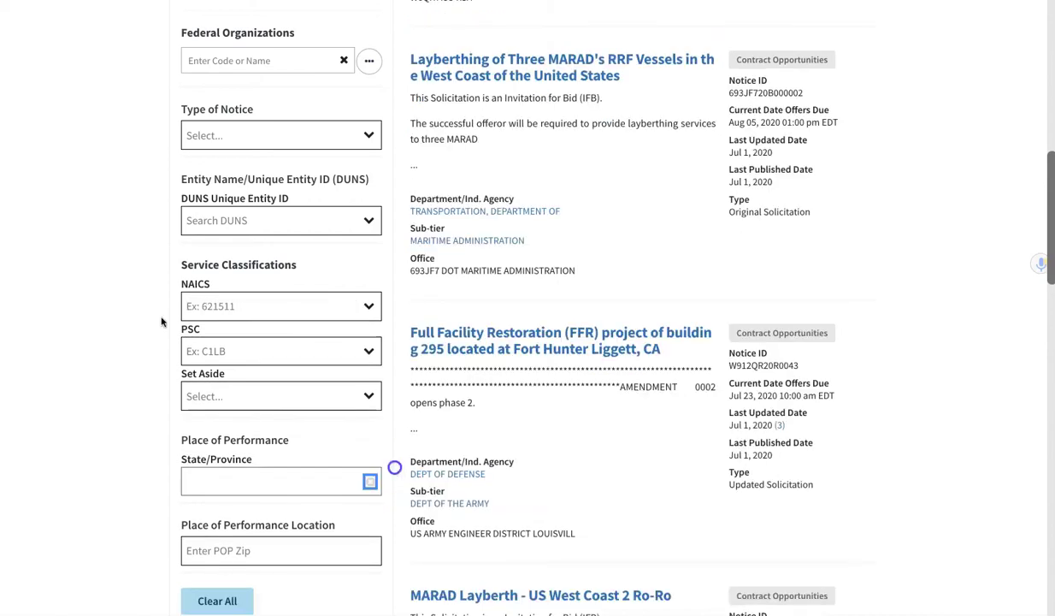
left_click(227, 304)
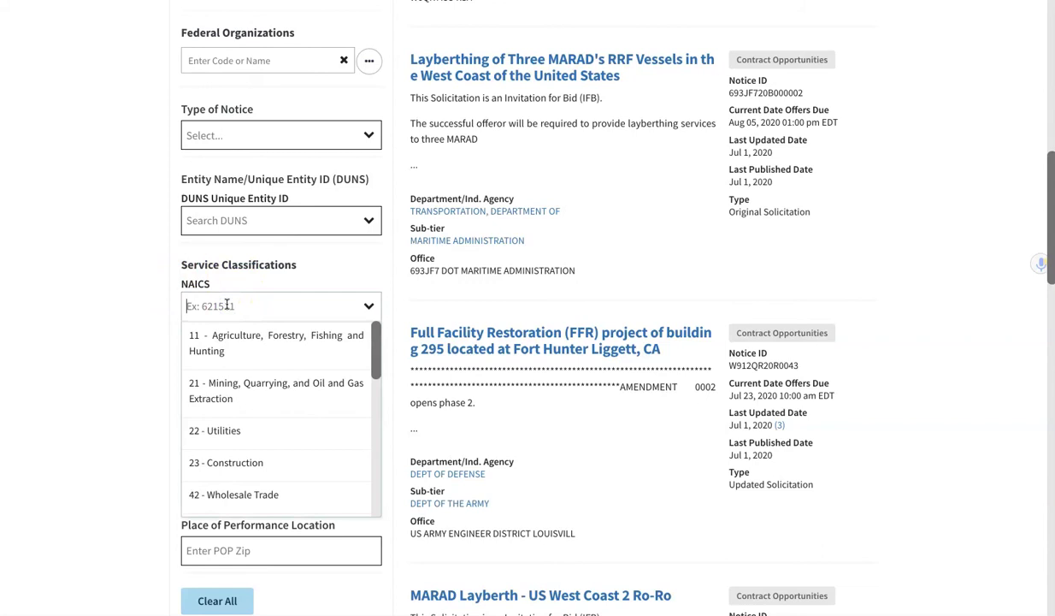
type("56171")
key("BackSpace")
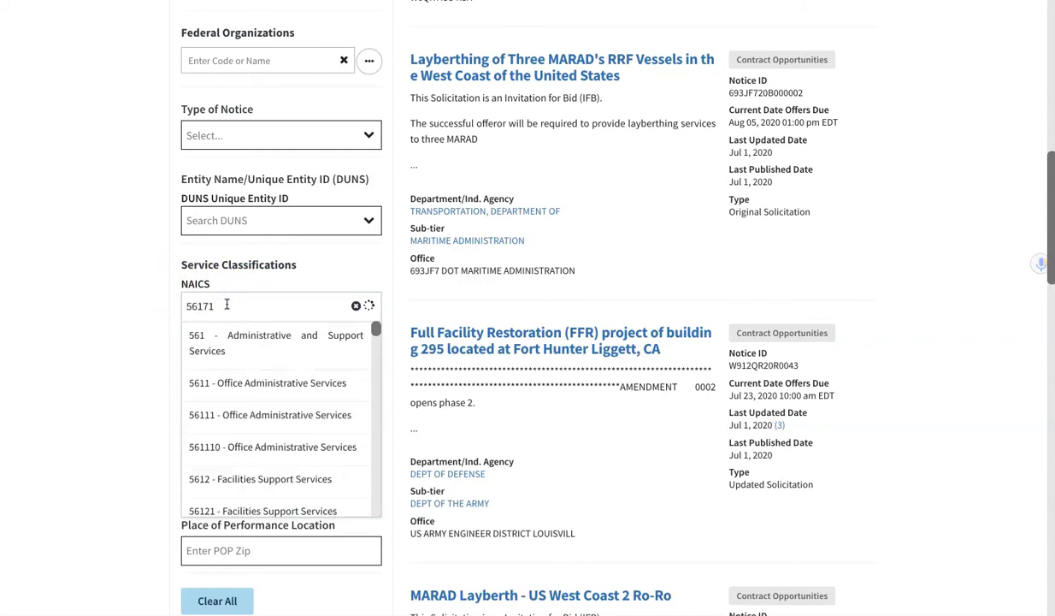
type("20")
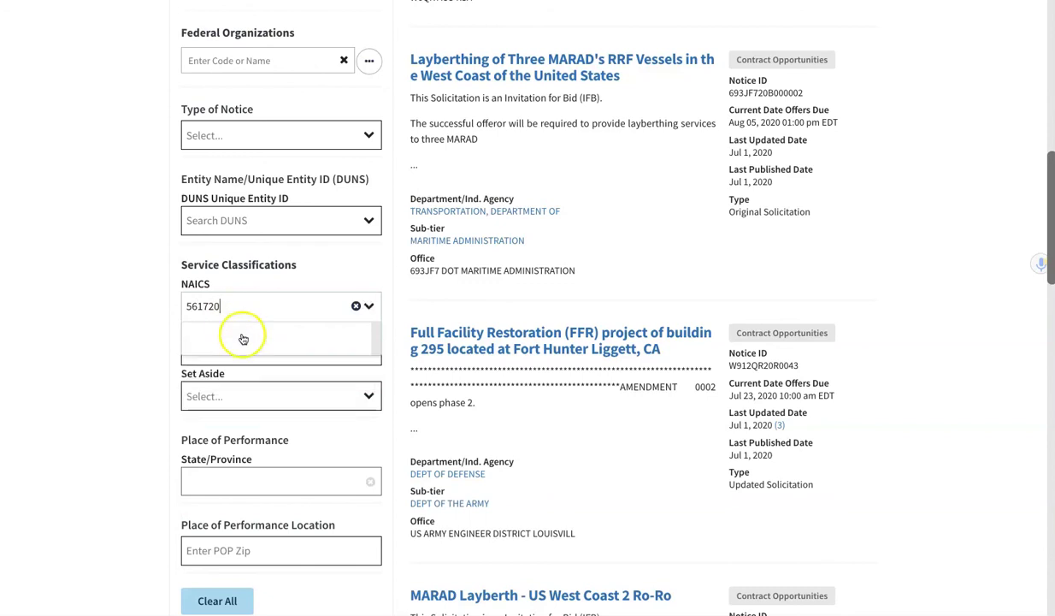
left_click(243, 334)
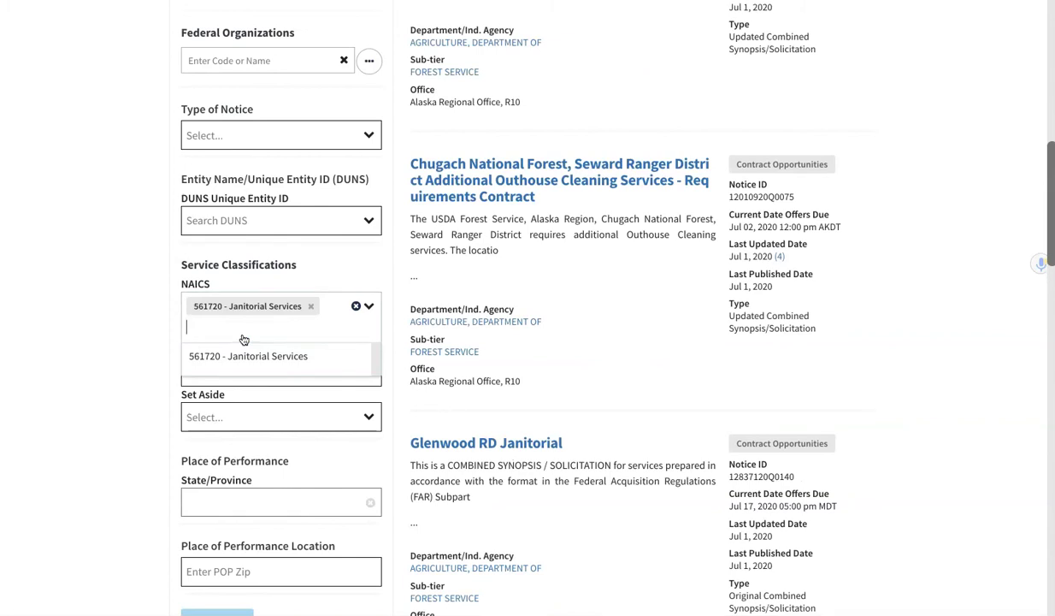
Step: Search 'pestco' and add NAICS 561710 Exterminating and Pest Control Services
type("pestcontr")
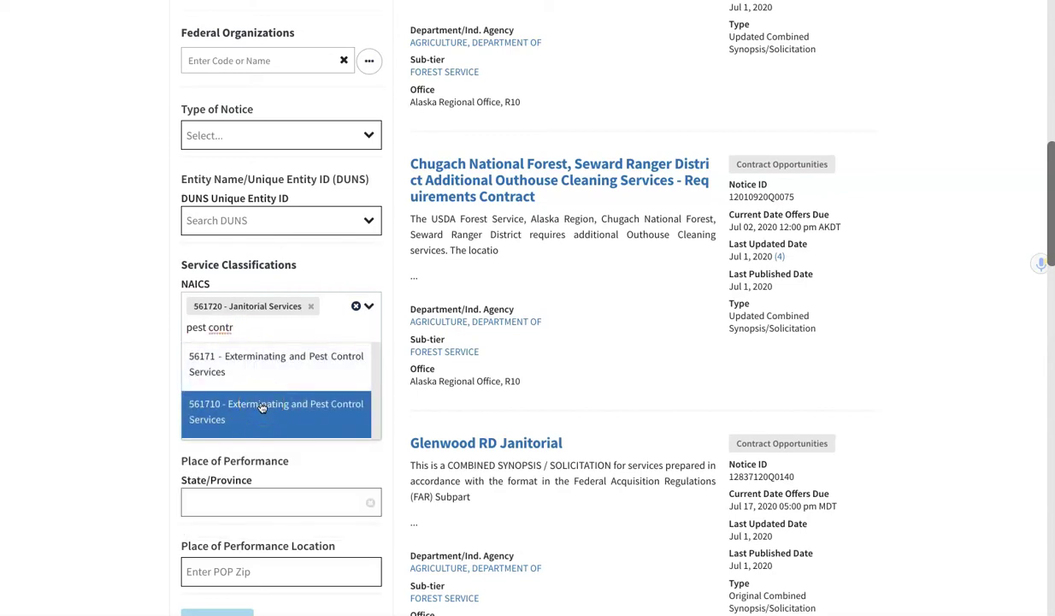
left_click(262, 408)
left_click(244, 336)
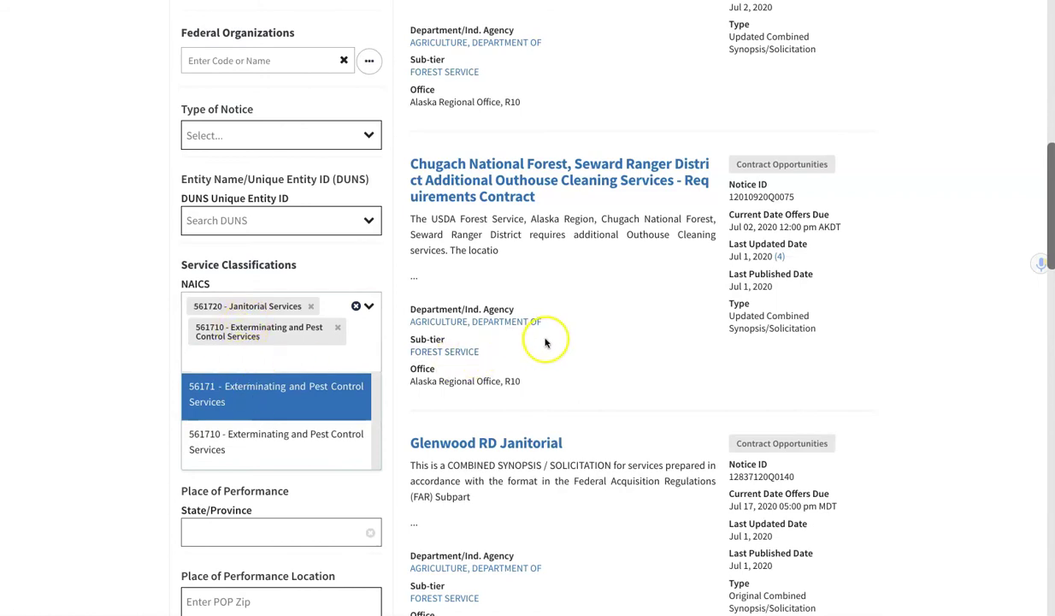
left_click_drag(431, 351, 400, 377)
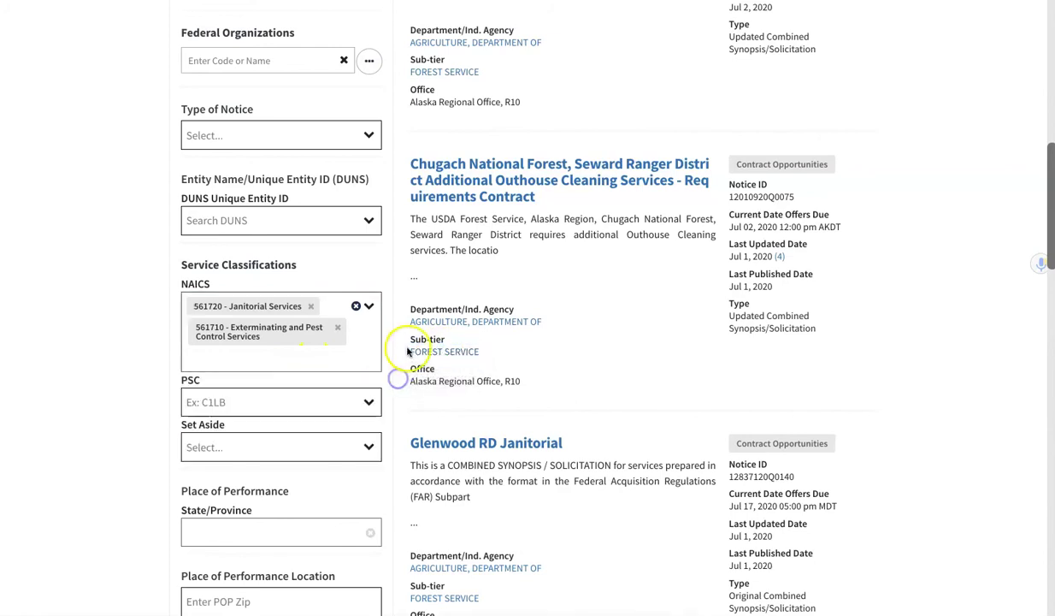
scroll(406, 364, "up", 4)
scroll(408, 351, "up", 5)
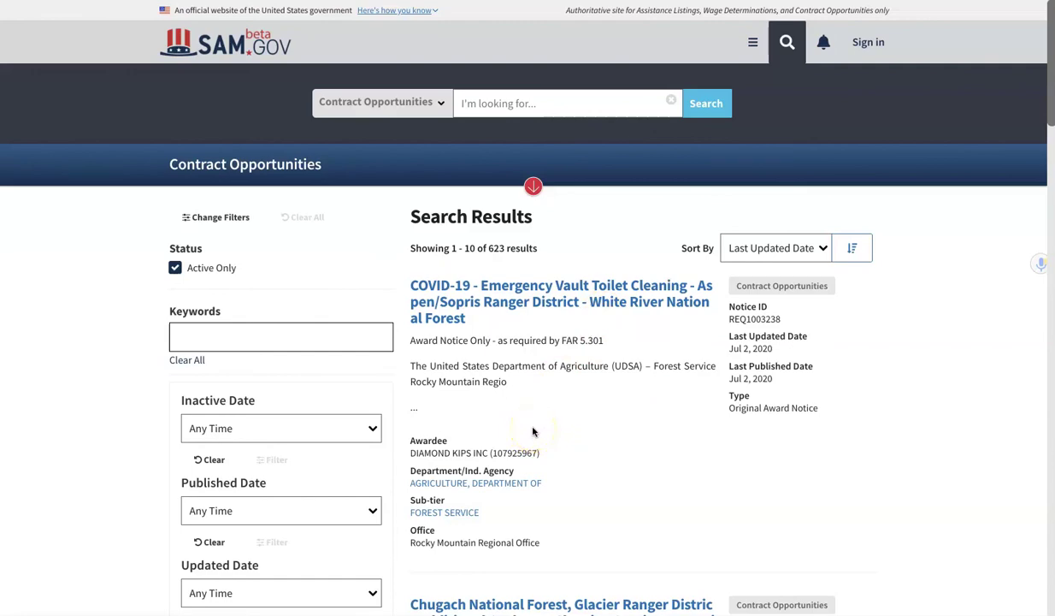
scroll(532, 432, "down", 6)
scroll(533, 432, "down", 3)
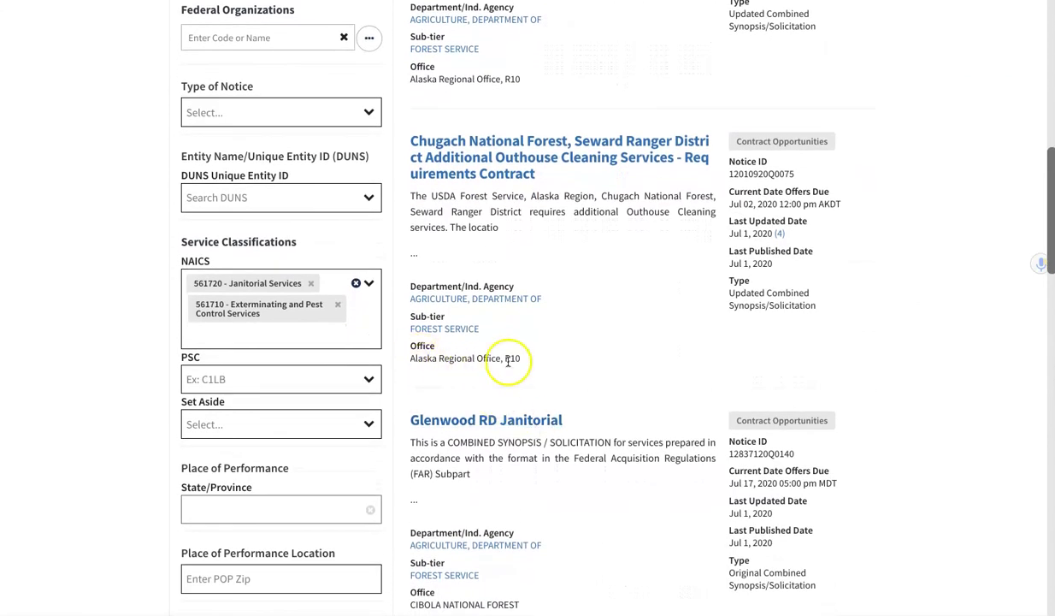
scroll(508, 361, "up", 5)
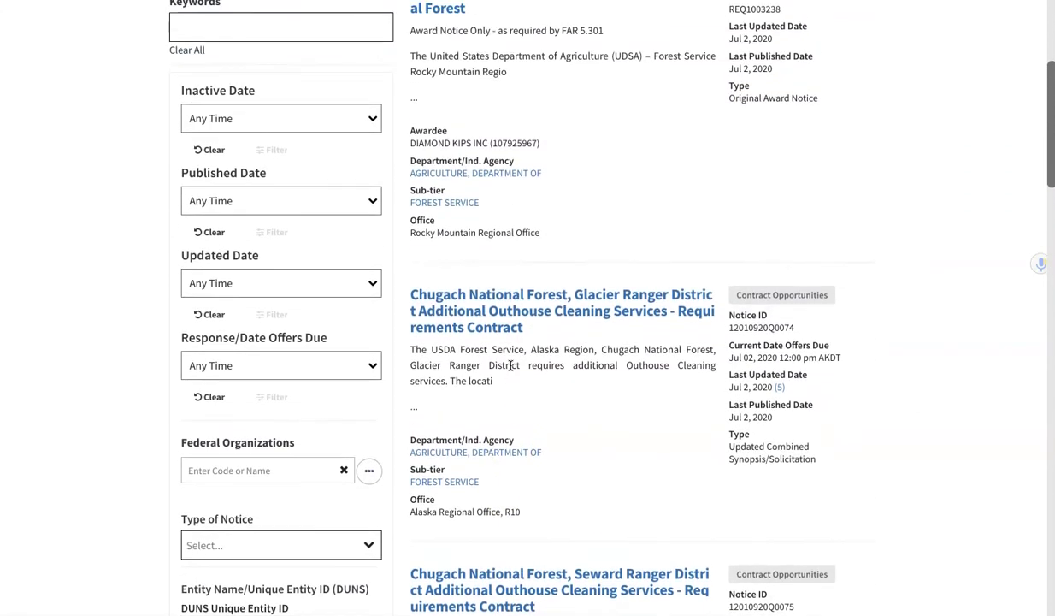
left_click(438, 251)
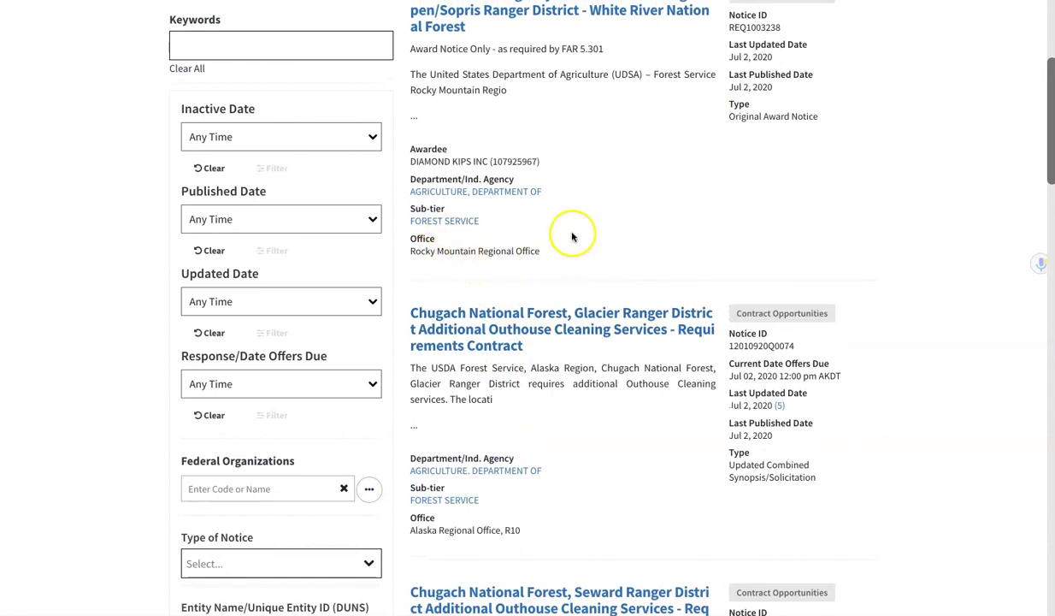
scroll(573, 248, "down", 1)
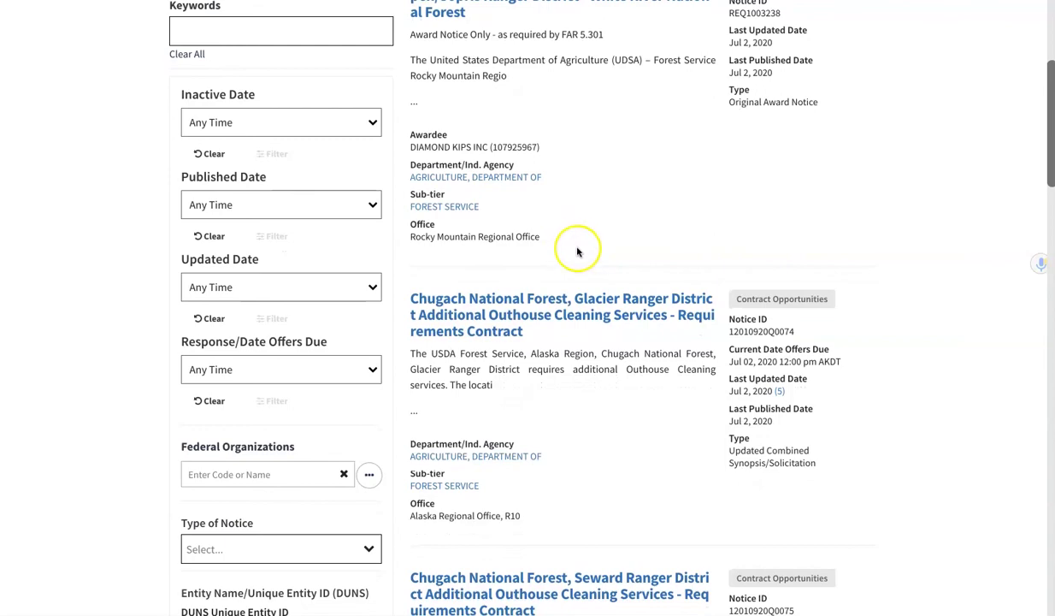
scroll(574, 253, "down", 5)
scroll(577, 256, "down", 6)
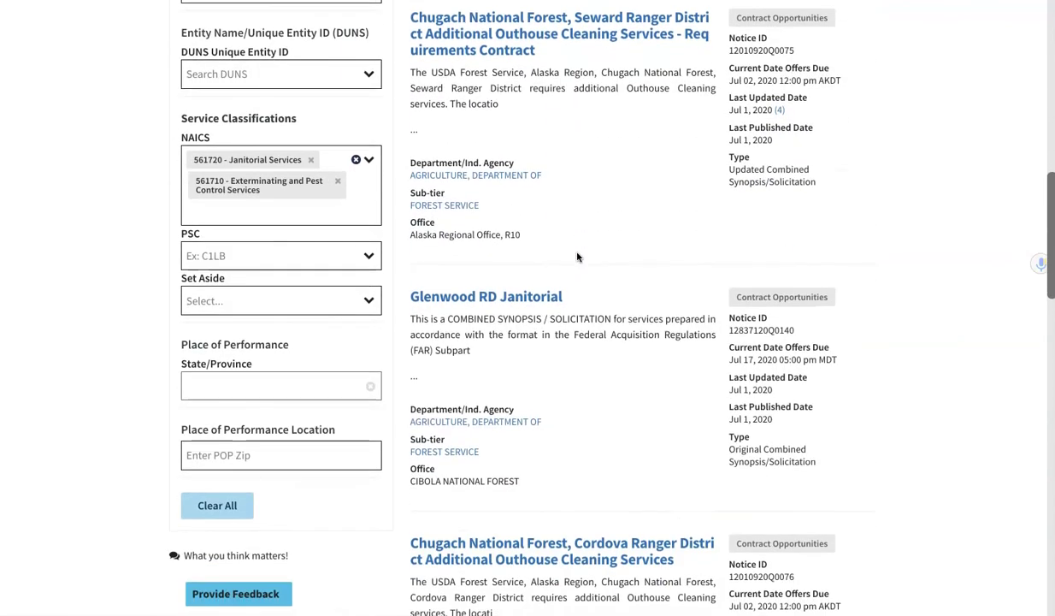
scroll(577, 257, "down", 2)
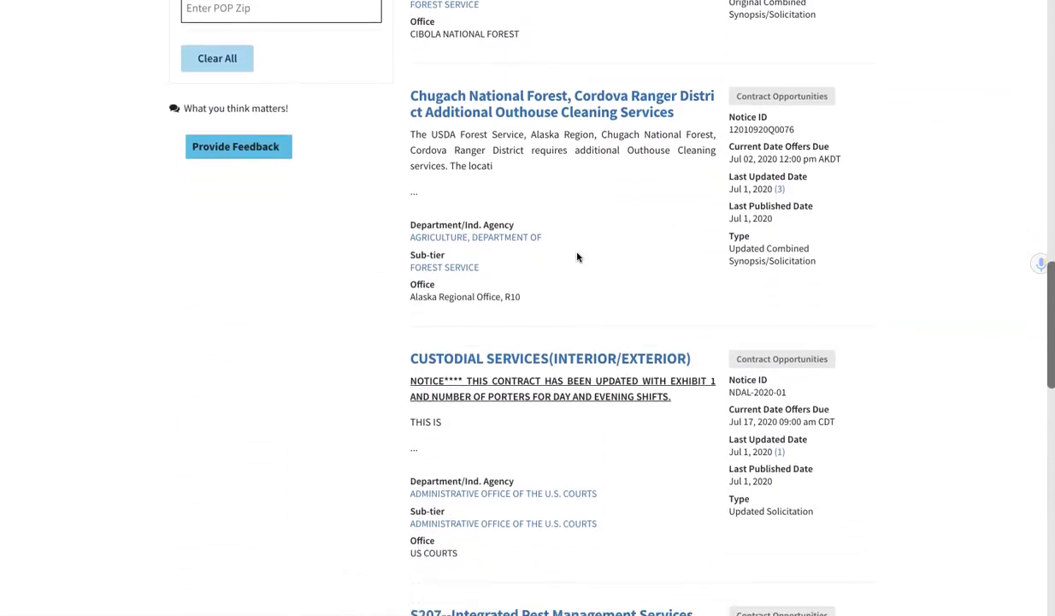
scroll(577, 256, "up", 1)
scroll(240, 379, "up", 2)
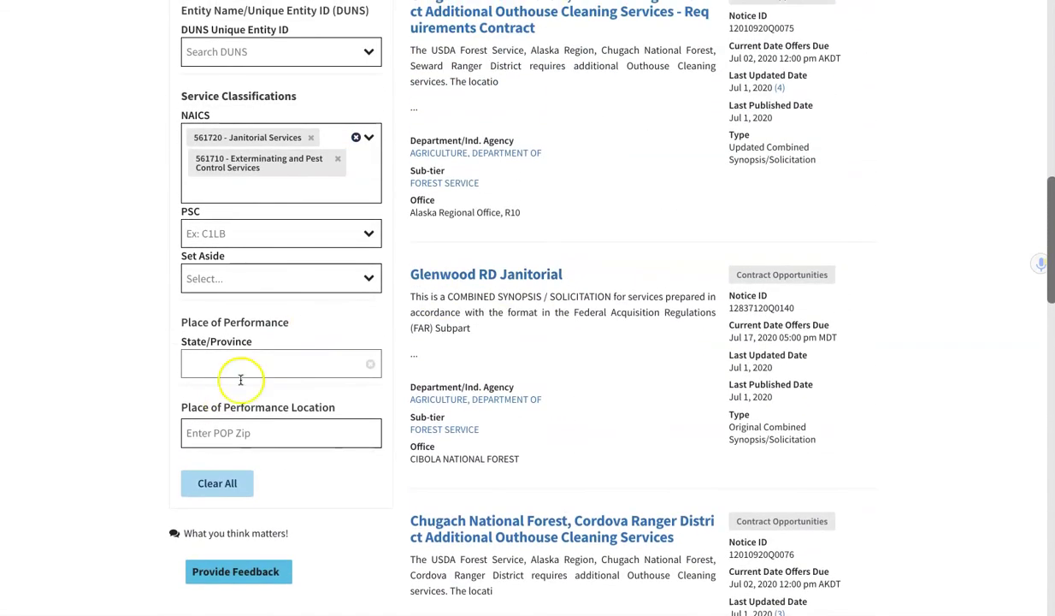
Step: Limit the place of performance to DC - District of Columbia, narrowing results to 12
left_click(245, 364)
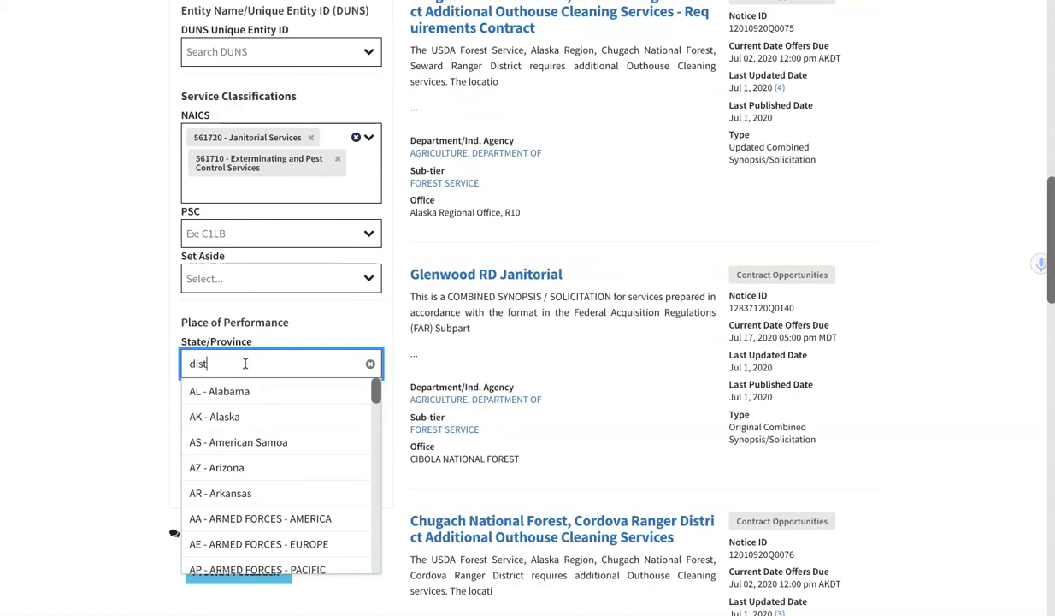
left_click(262, 391)
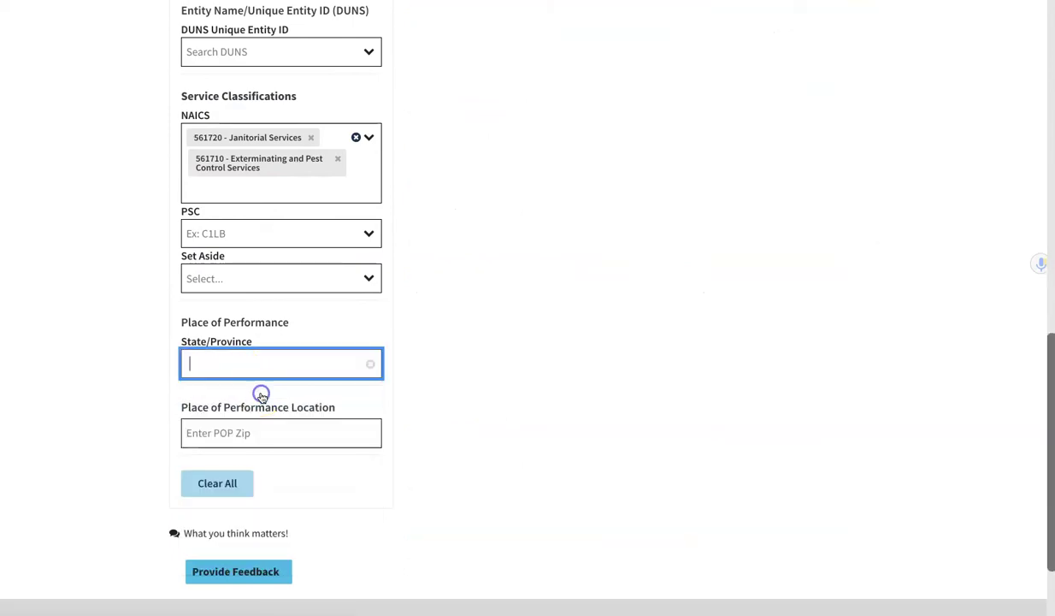
scroll(526, 355, "up", 15)
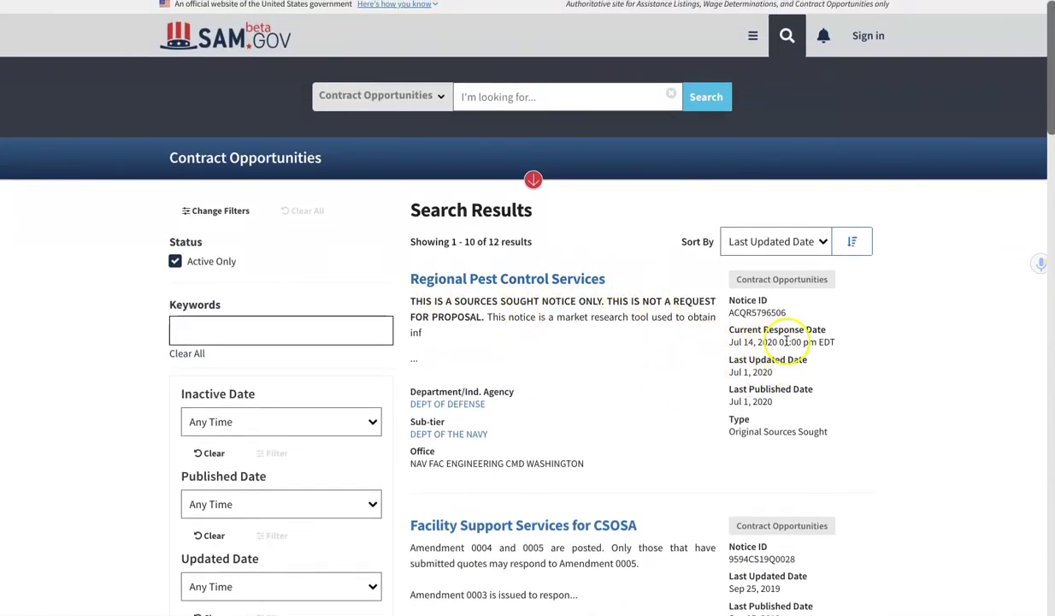
Step: Review the 12 DC results, including Regional Pest Control Services and ADP Quartely Cleaning Services
triple_click(711, 377)
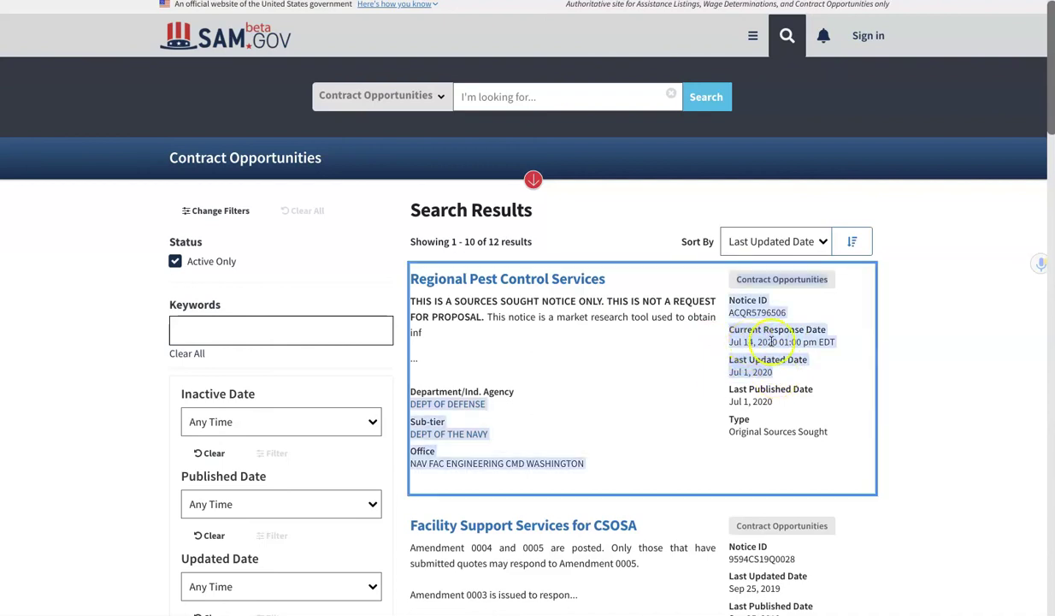
left_click(525, 365)
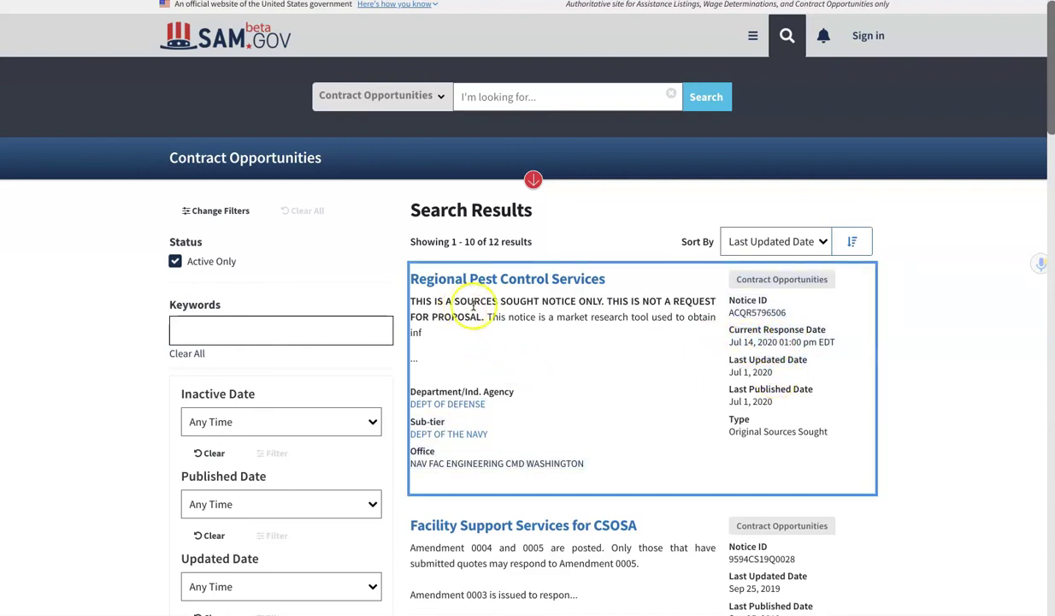
scroll(384, 455, "down", 6)
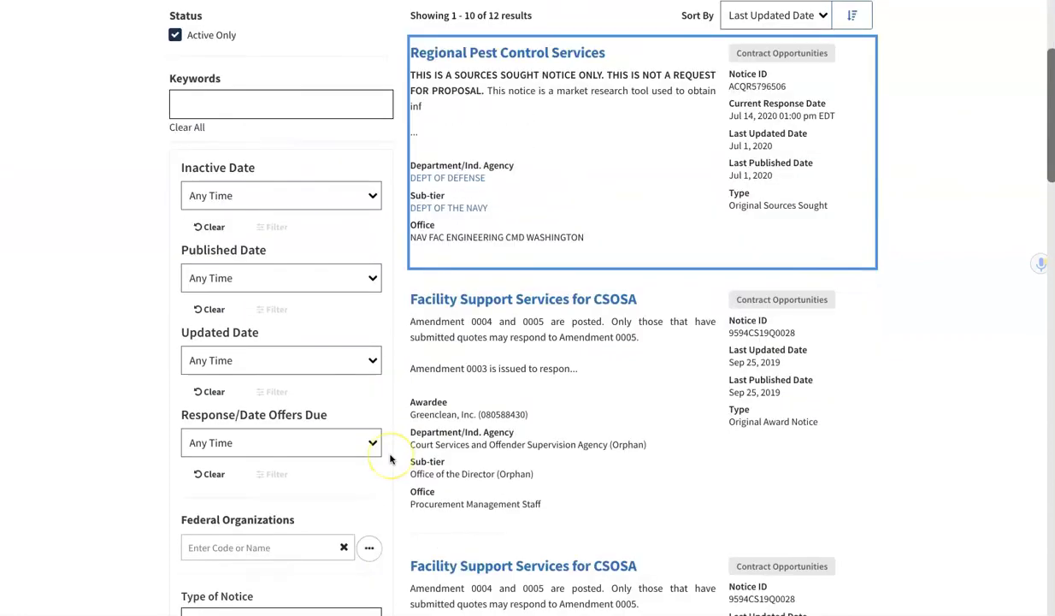
scroll(390, 459, "down", 4)
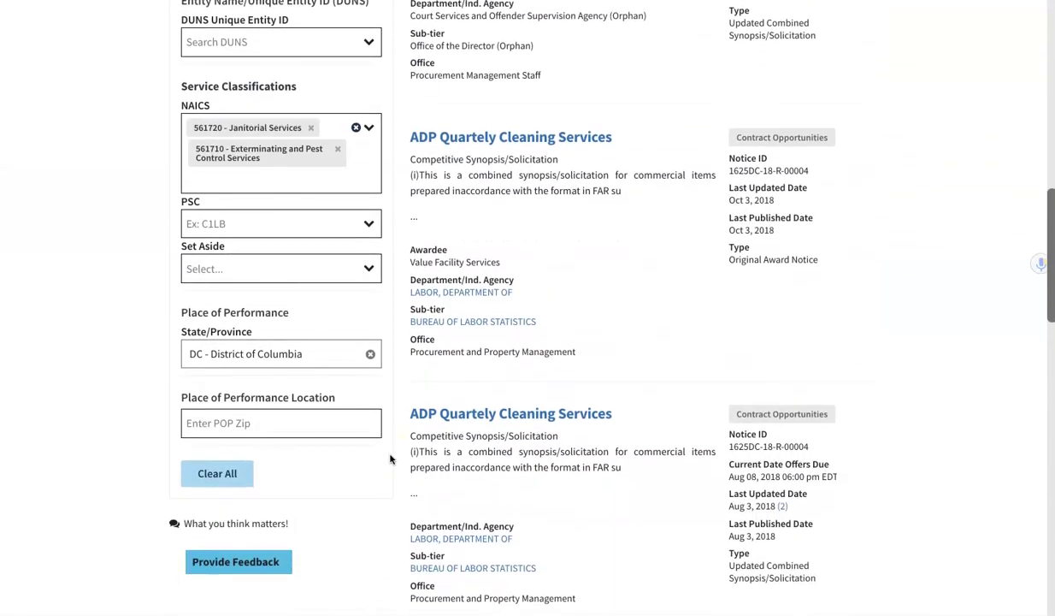
scroll(390, 459, "up", 4)
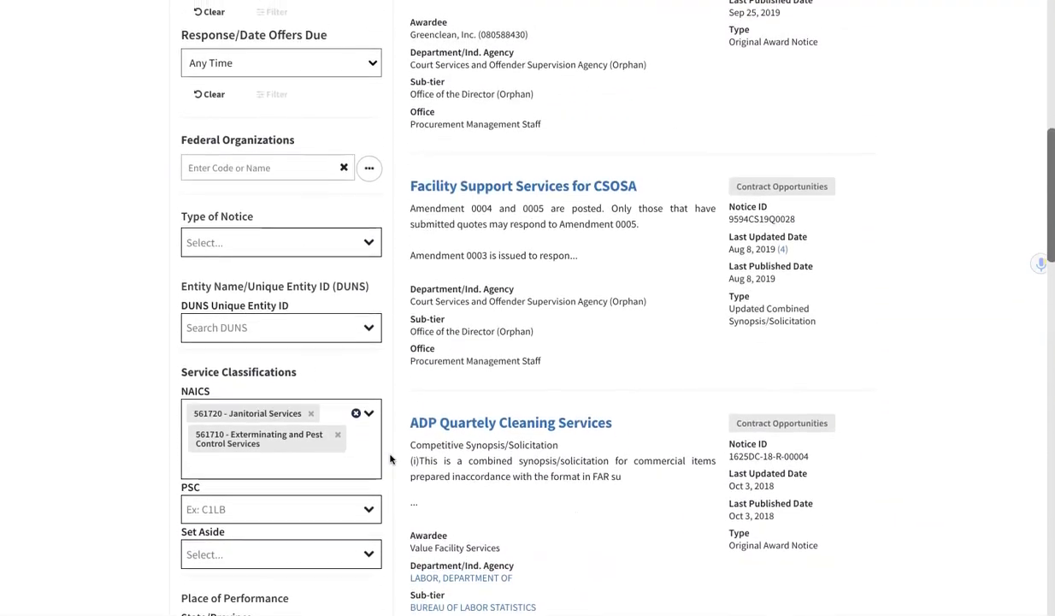